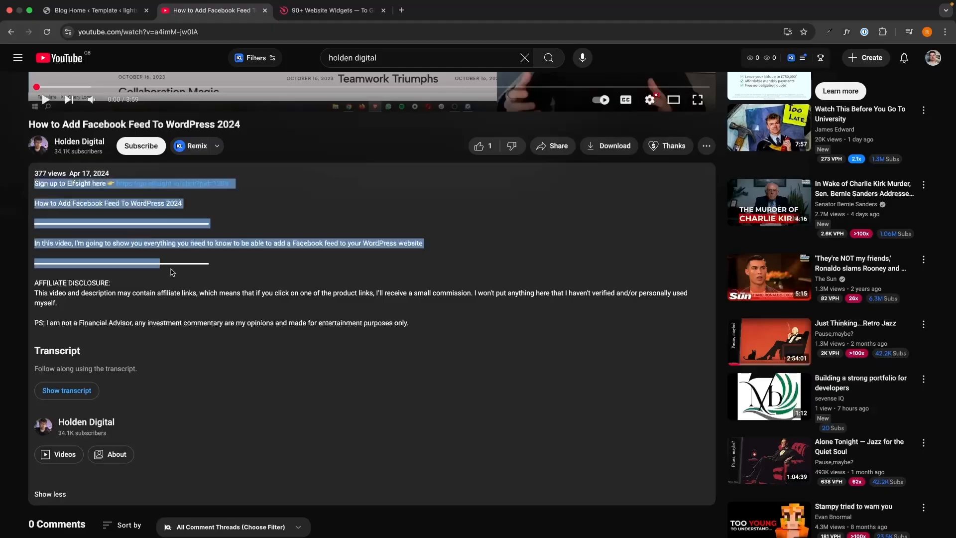
Step: Sign up for a new Elfsight account with your e-mail address and a password
left_click_drag(426, 248, 427, 316)
left_click(427, 317)
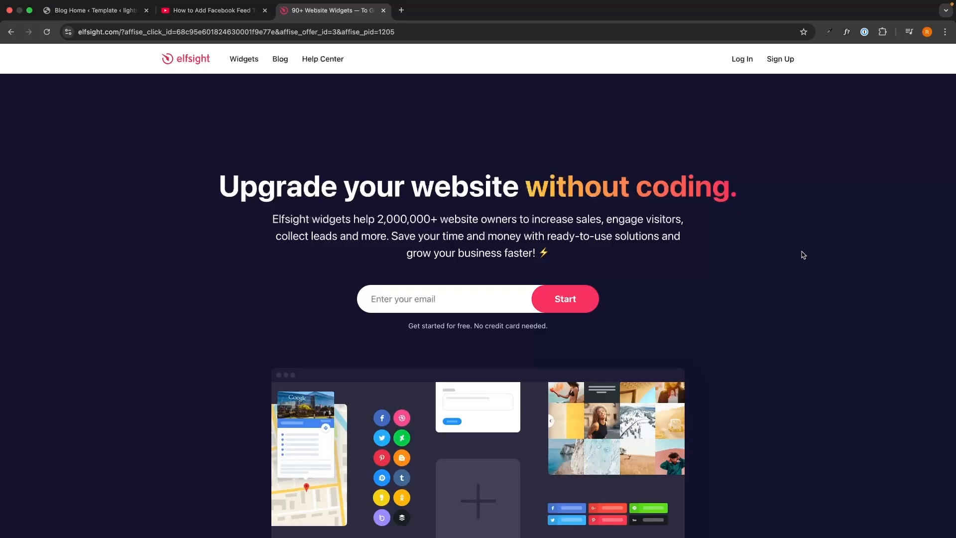
left_click(497, 297)
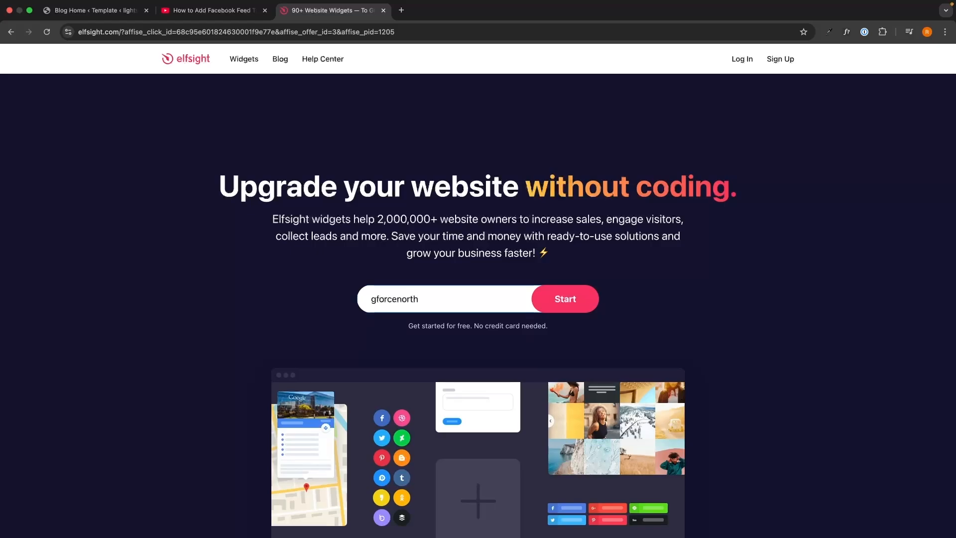
key("Return")
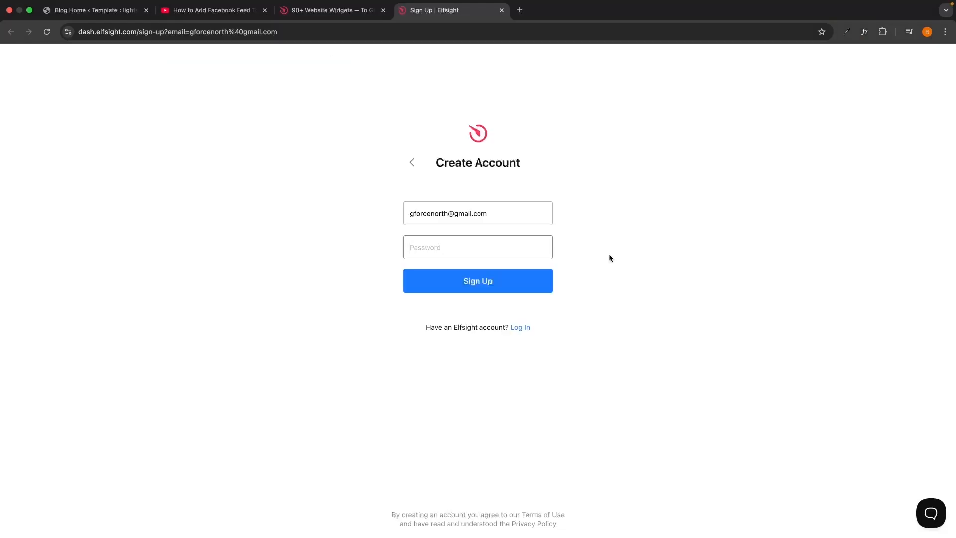
type("••")
left_click(517, 283)
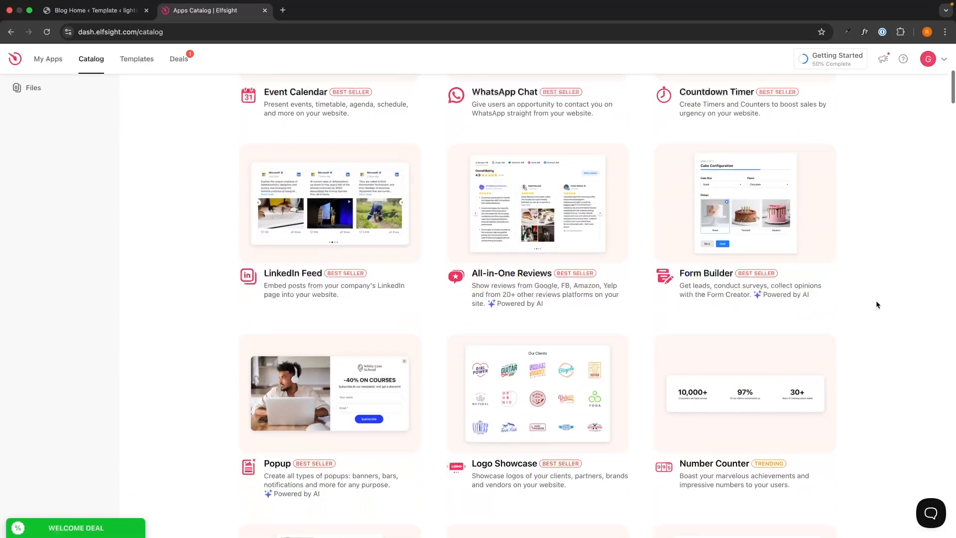
Step: Search the apps catalog for 'form' widgets
scroll(876, 303, "down", 4)
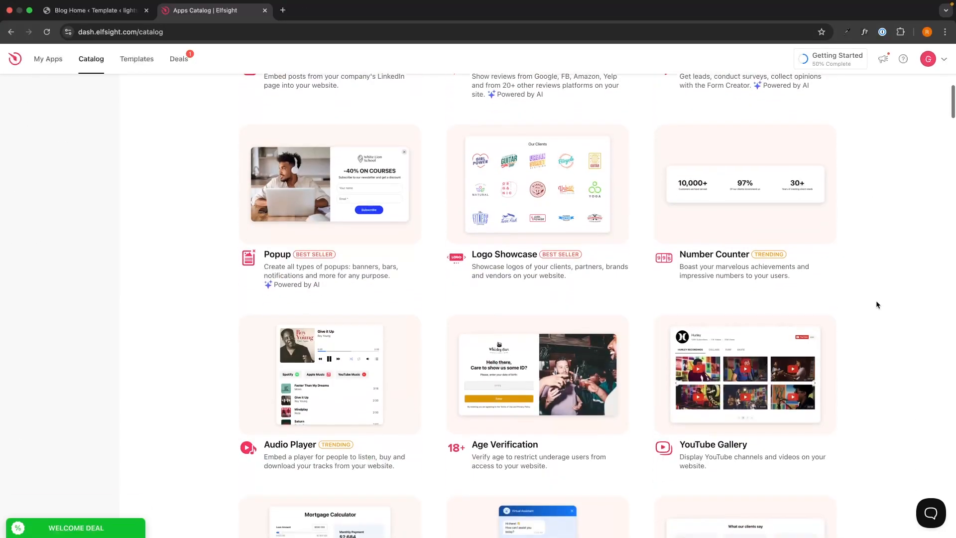
scroll(877, 304, "down", 10)
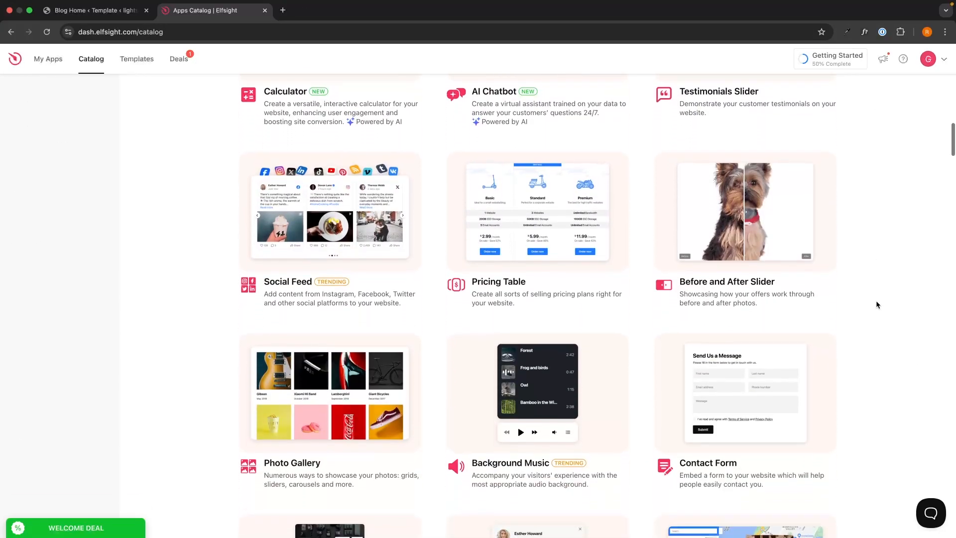
scroll(877, 305, "up", 14)
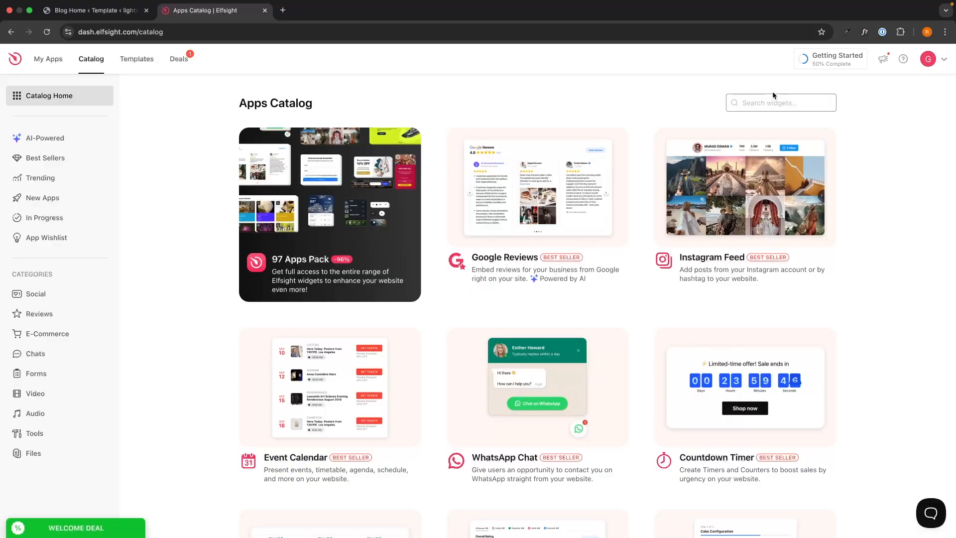
type("form")
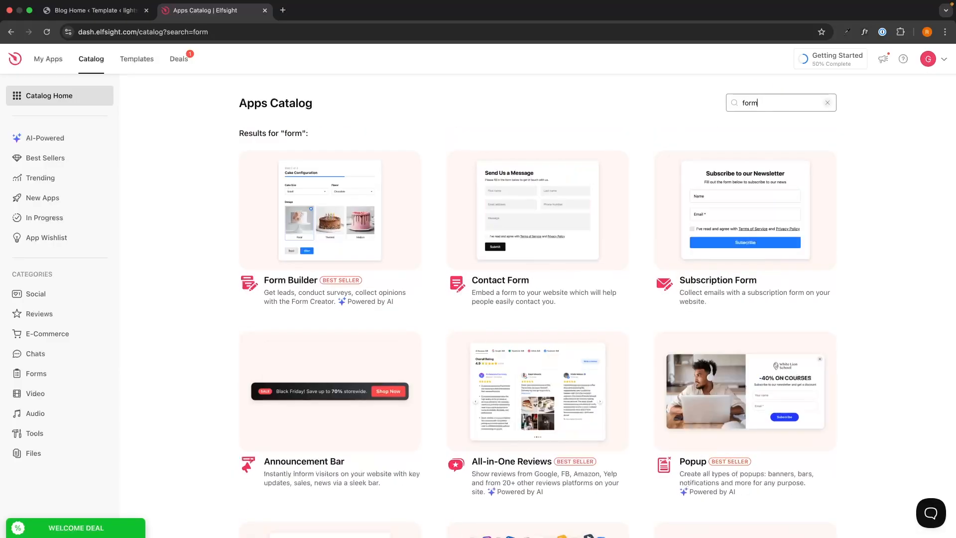
Step: Start an 'Untitled Form Builder' widget from the Feedback template
left_click(292, 285)
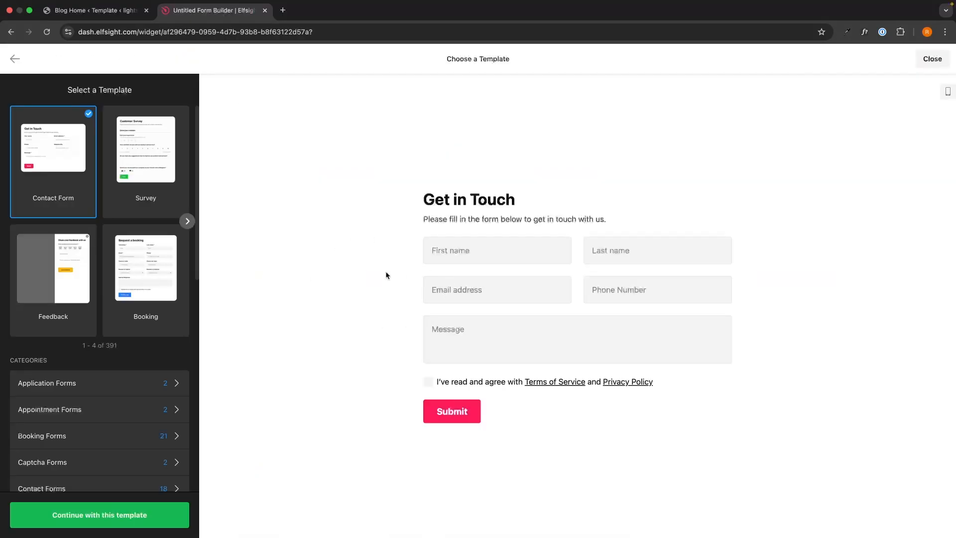
left_click_drag(49, 88, 132, 90)
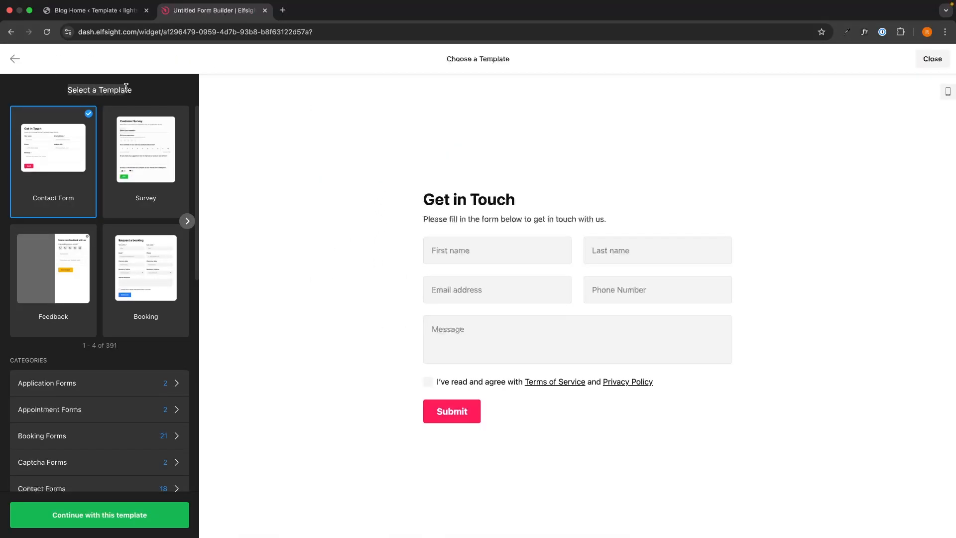
left_click(169, 96)
left_click(33, 264)
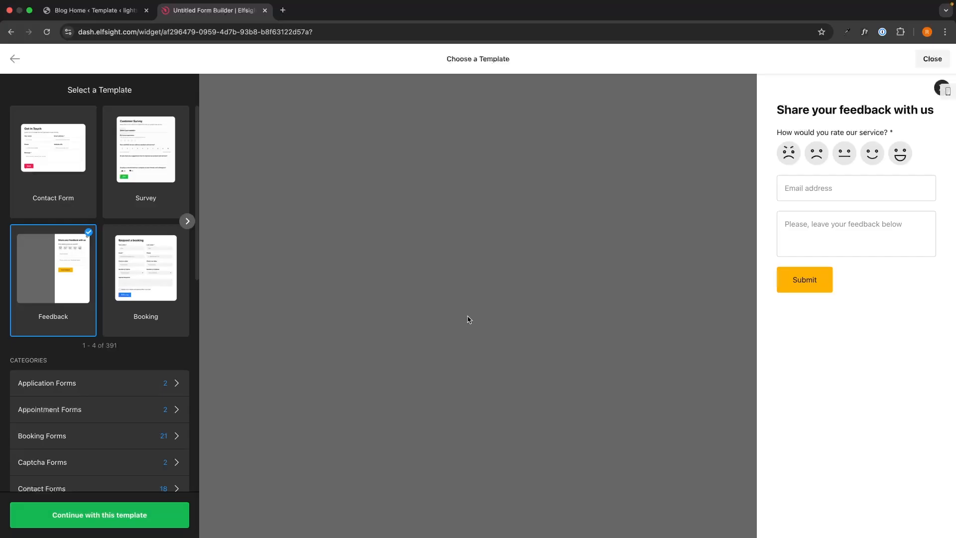
left_click(122, 509)
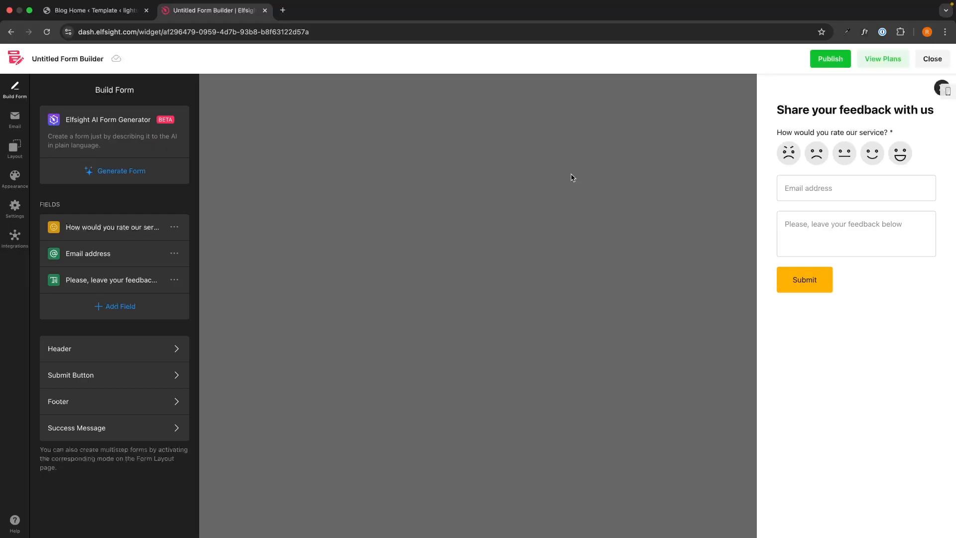
Step: Add a required Star Scale field labelled 'How would you rate out service?'
left_click(135, 222)
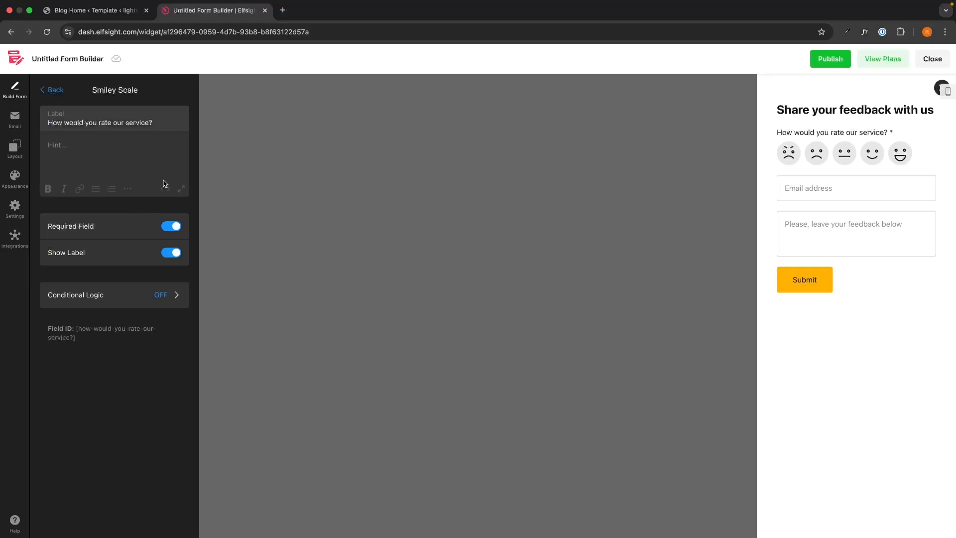
triple_click(175, 120)
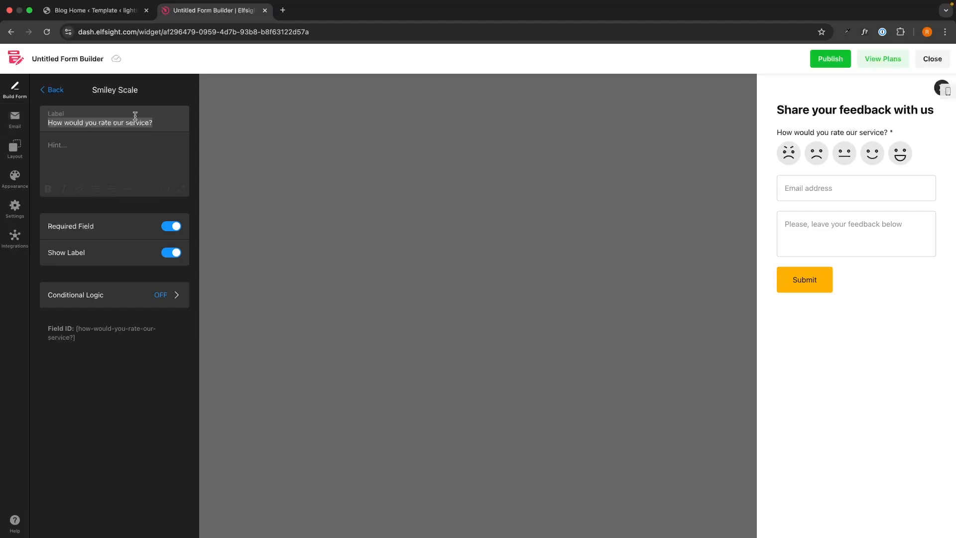
left_click(52, 91)
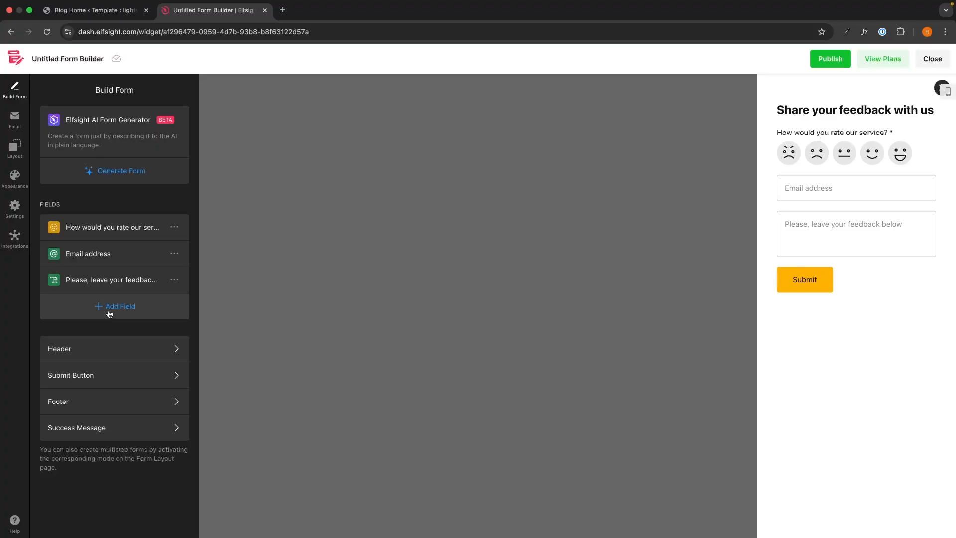
left_click(109, 312)
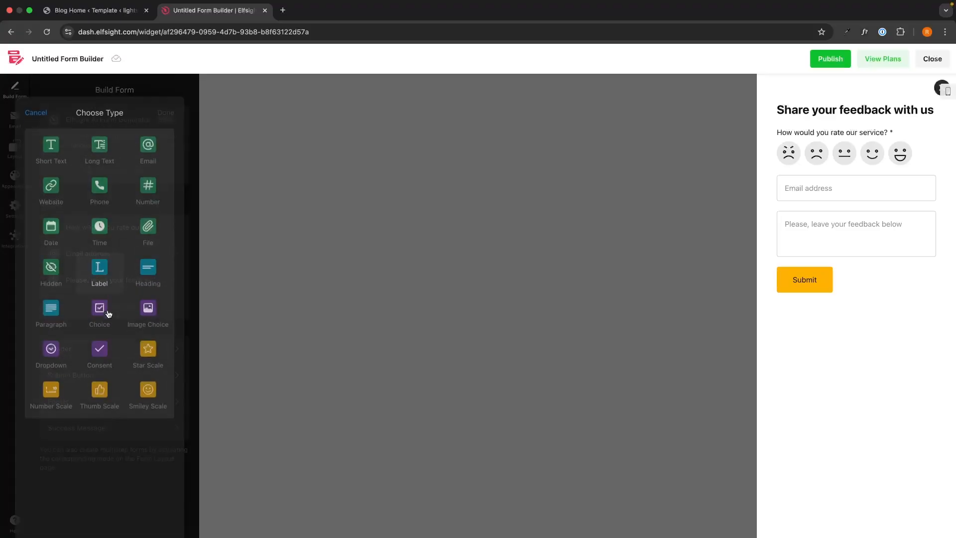
left_click(145, 339)
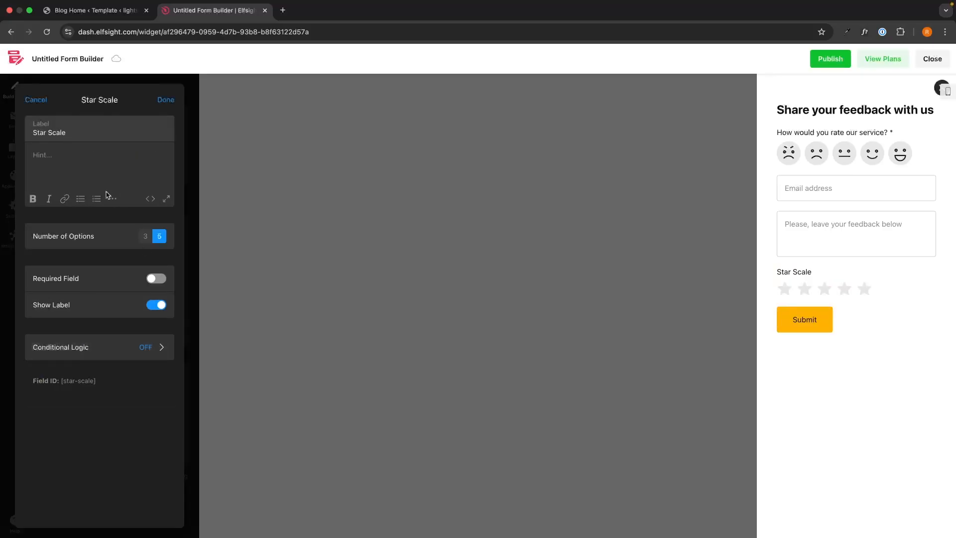
left_click_drag(68, 134, 22, 136)
type("How would yo")
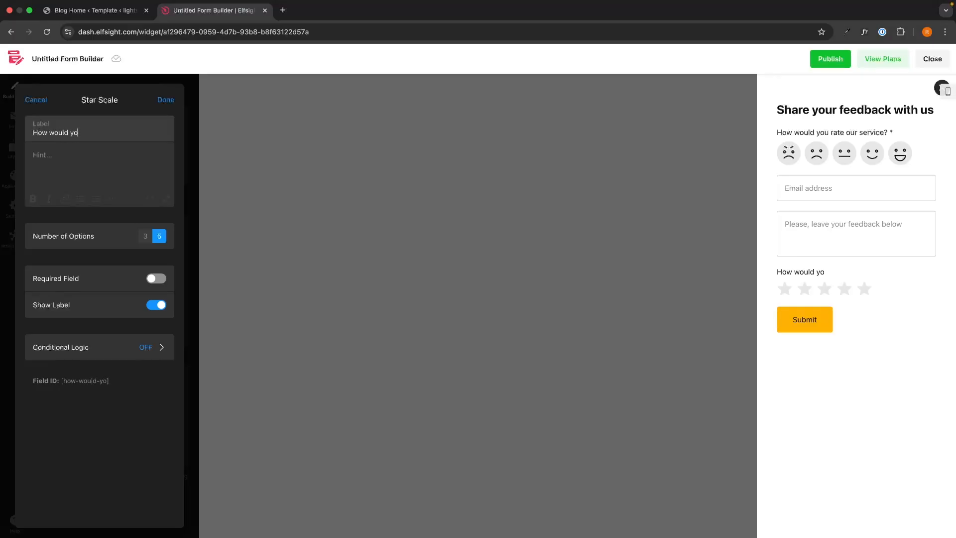
type("u rate out service?")
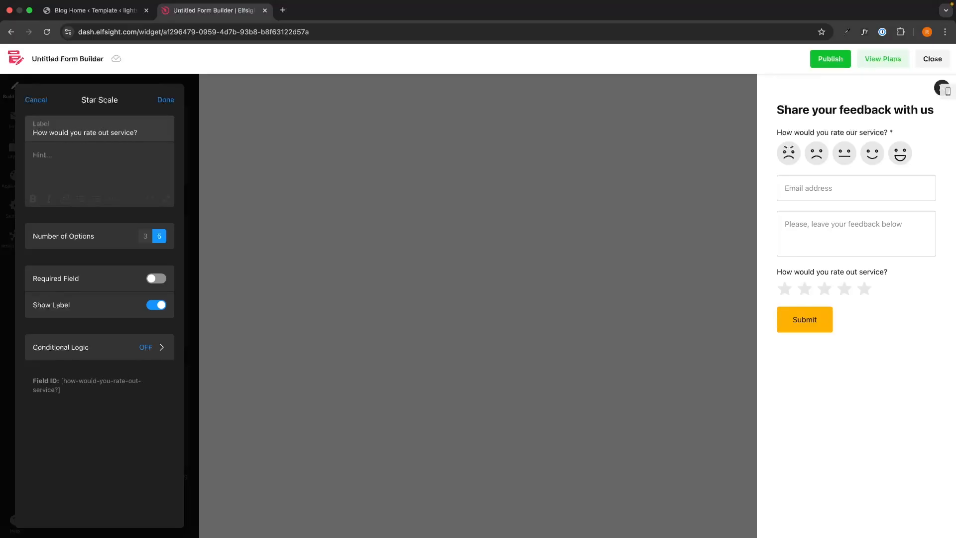
left_click(113, 183)
left_click(156, 278)
left_click(166, 99)
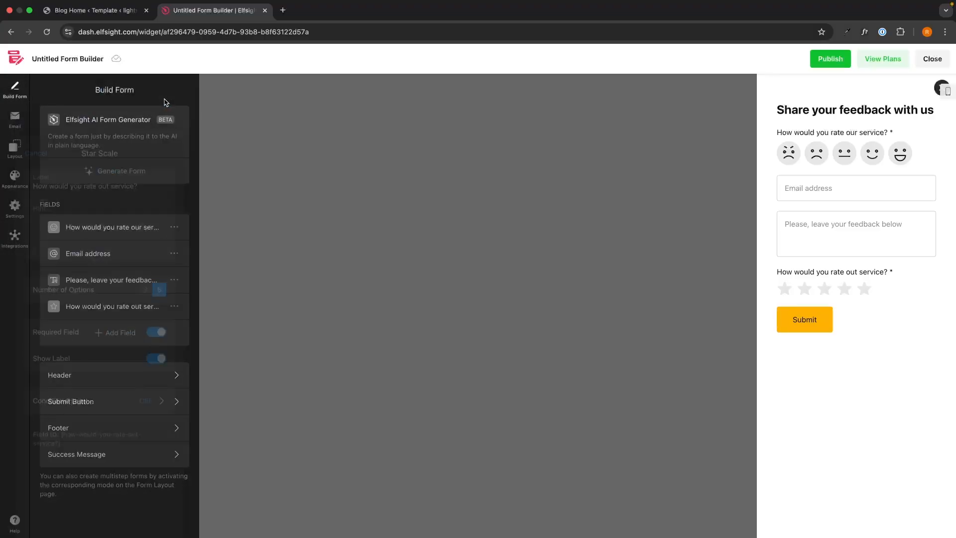
Step: Delete the Smiley Scale field and move the star rating question to the top
left_click(175, 227)
left_click(182, 279)
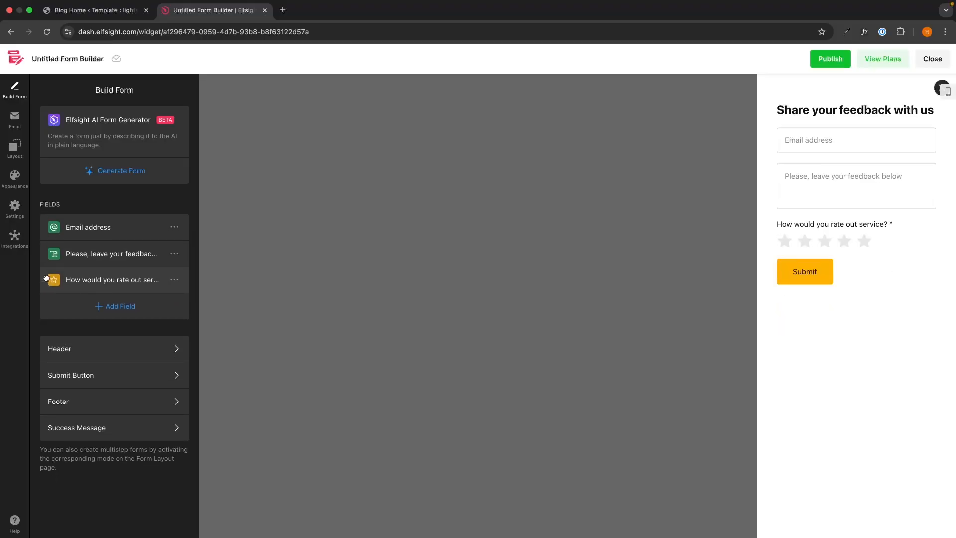
left_click_drag(43, 281, 83, 229)
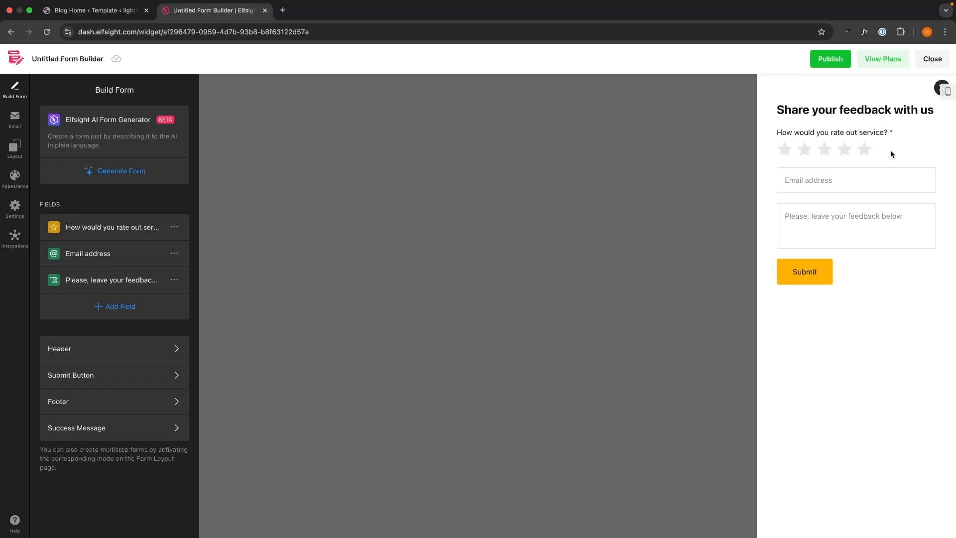
Step: Add a required 'First Name' short-text field placed second, below the star rating
left_click(154, 314)
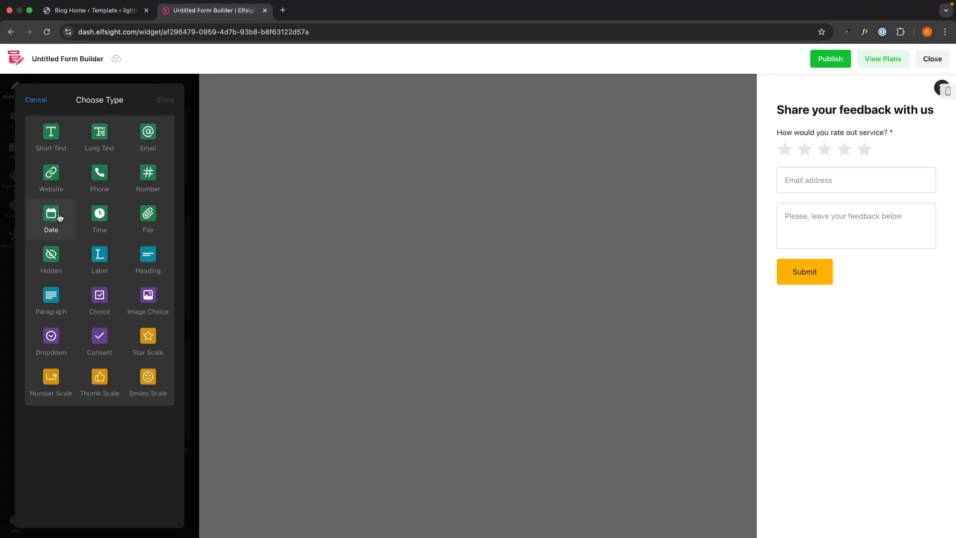
left_click(55, 150)
left_click_drag(69, 132, 28, 133)
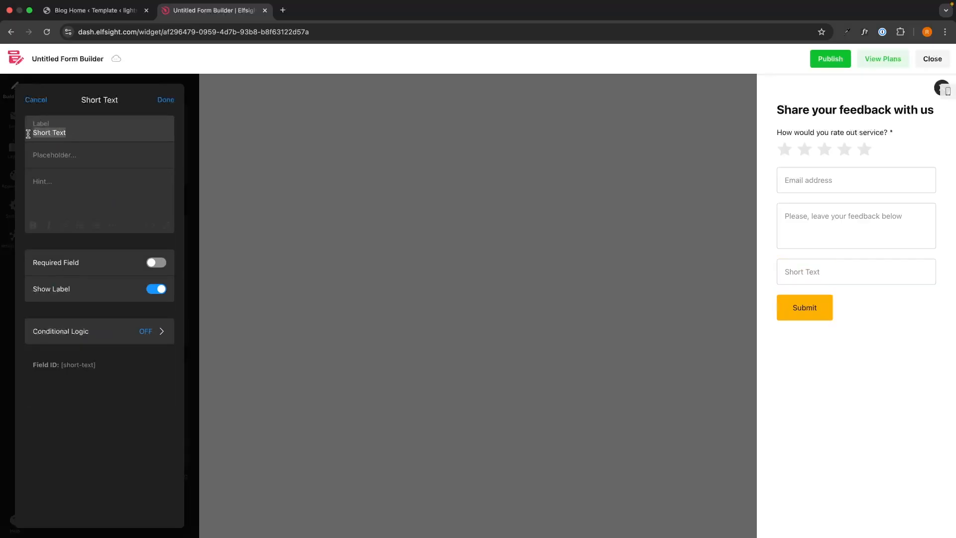
type("First Name")
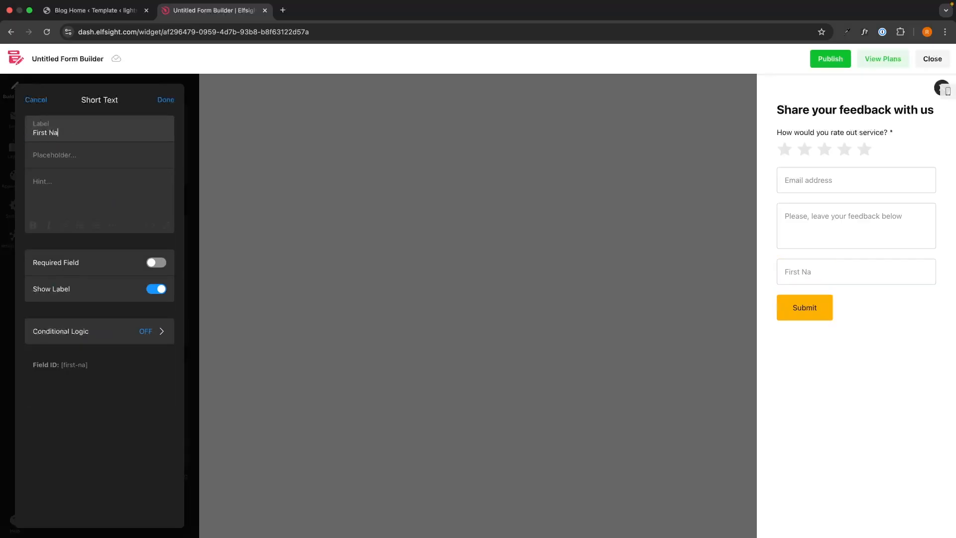
left_click(152, 265)
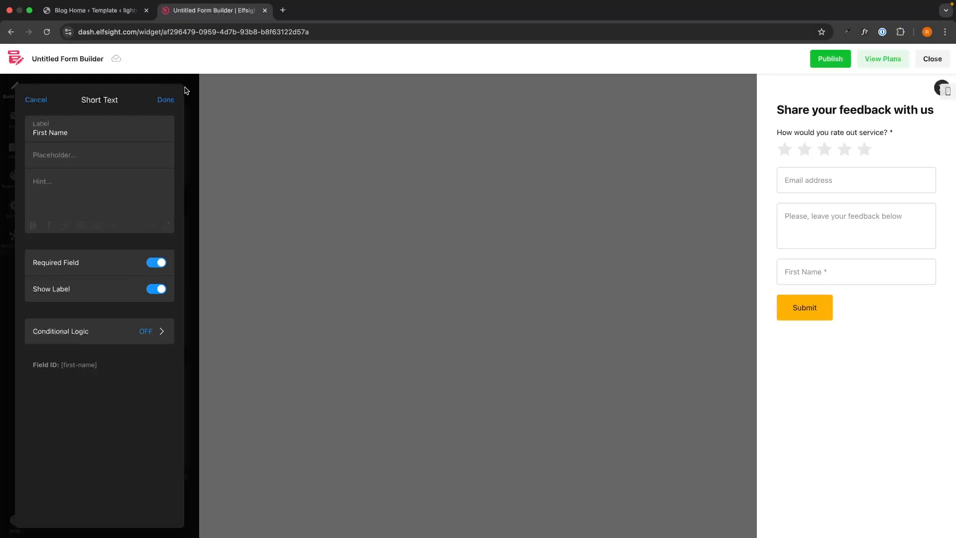
left_click(166, 99)
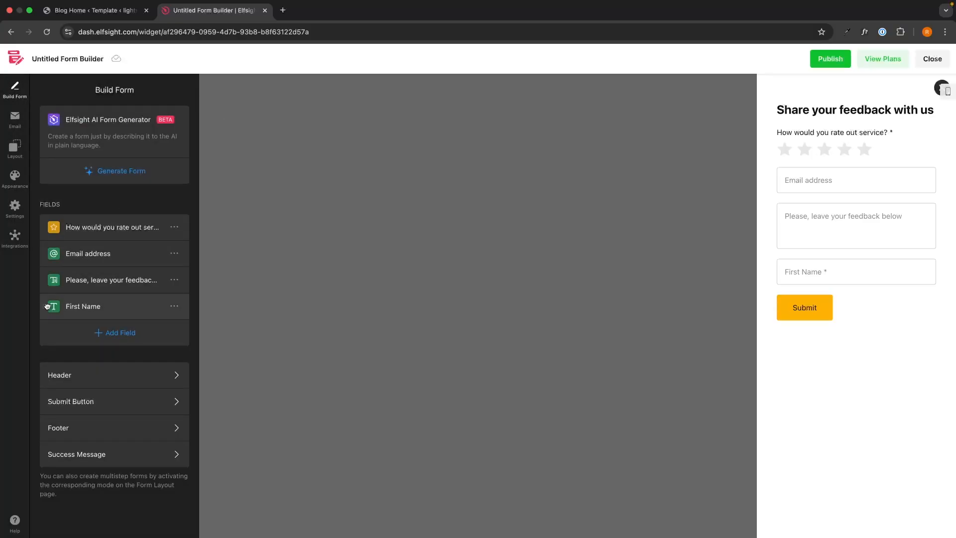
left_click_drag(42, 308, 75, 252)
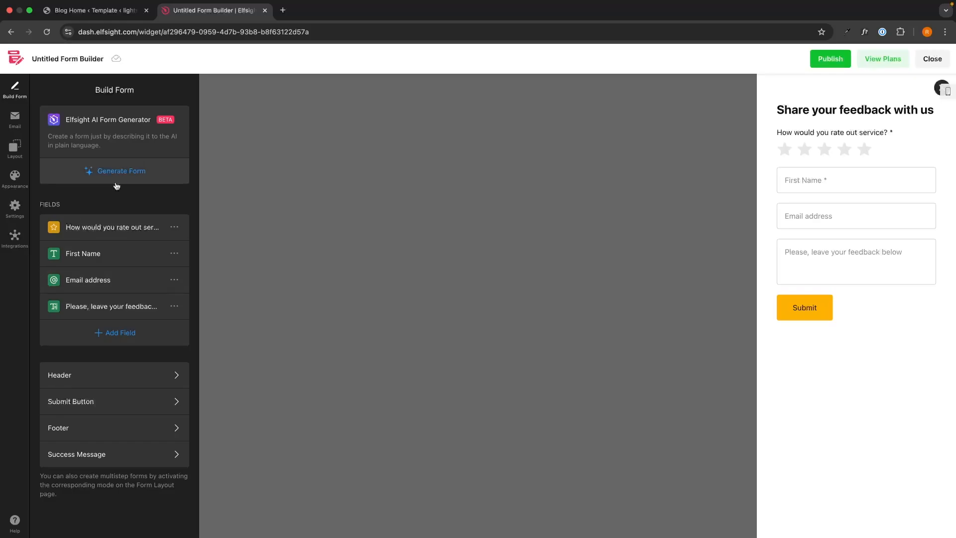
Step: Keep the header on with its 'Share your feedback with us' title and review the logo options
left_click(80, 371)
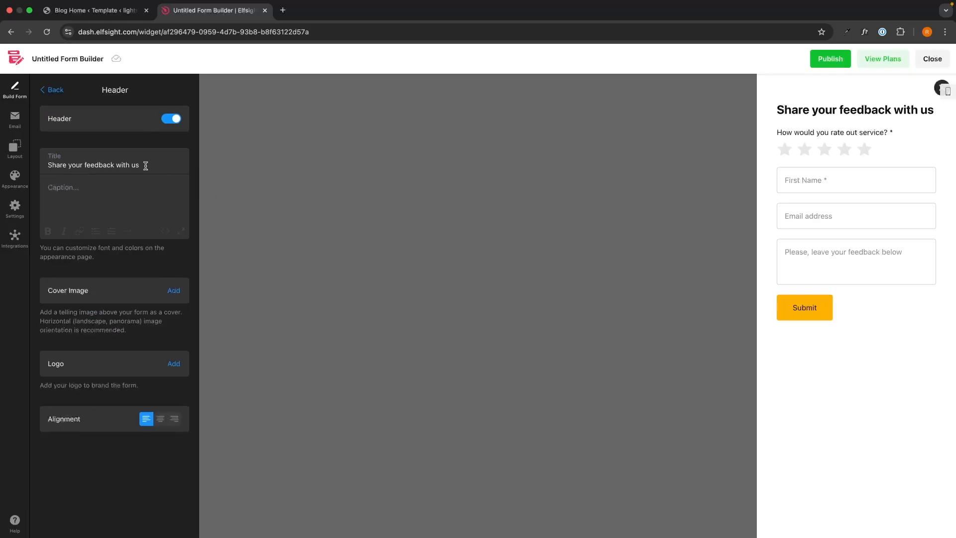
left_click_drag(145, 166, 50, 165)
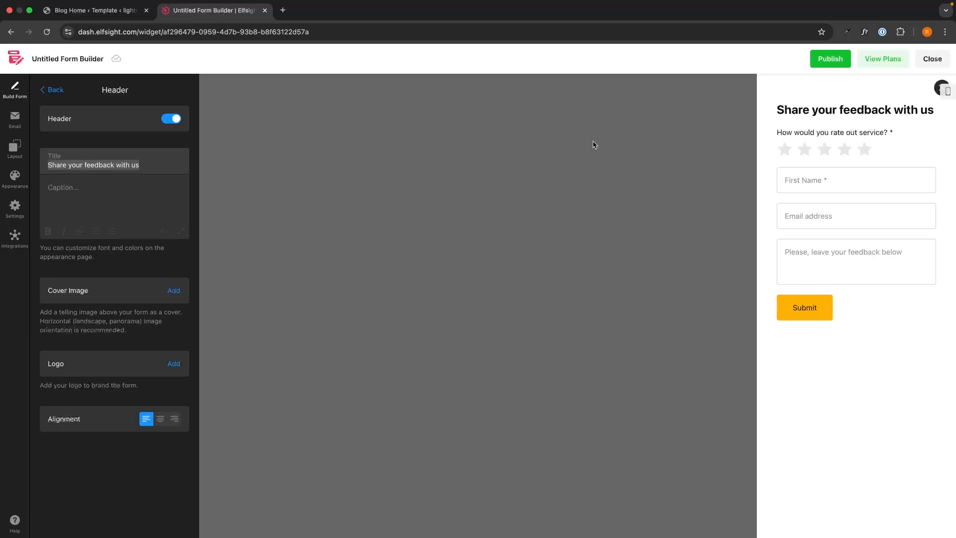
left_click(174, 121)
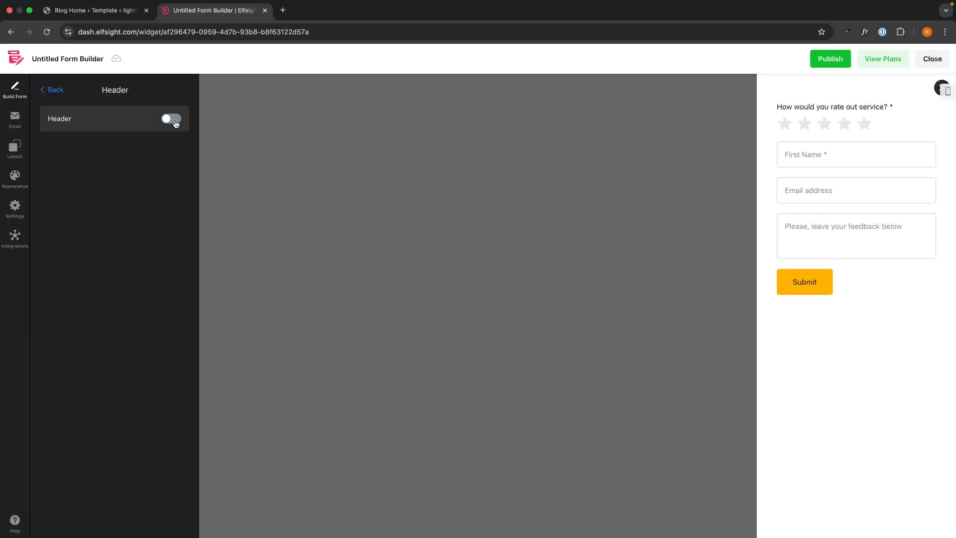
left_click(174, 121)
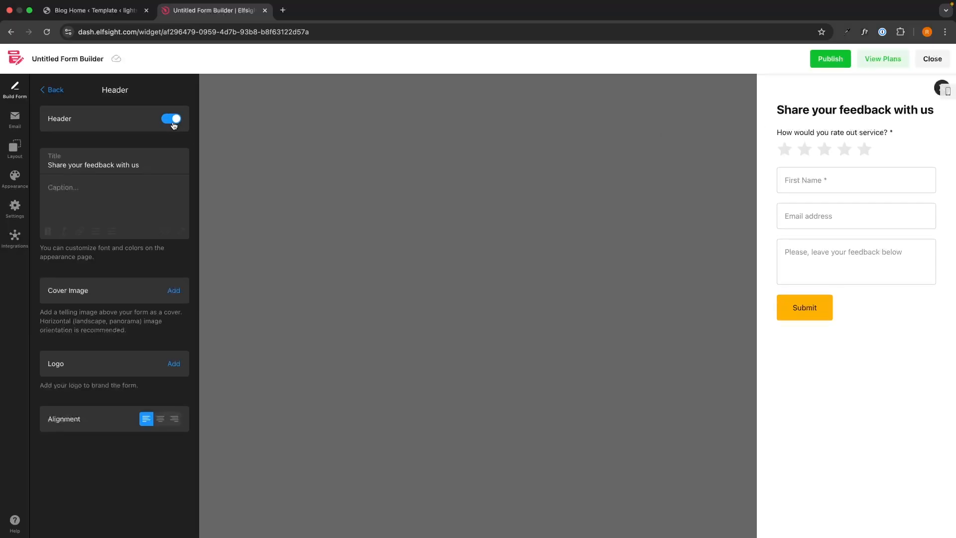
left_click(170, 369)
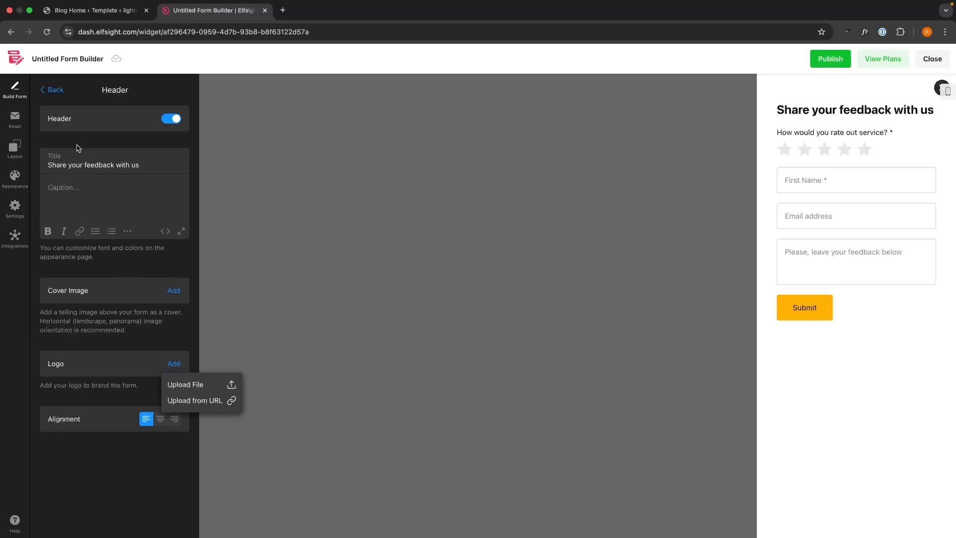
left_click(54, 91)
Step: Leave the Submit button left-aligned after trying center and right, then go to the footer settings
left_click(78, 396)
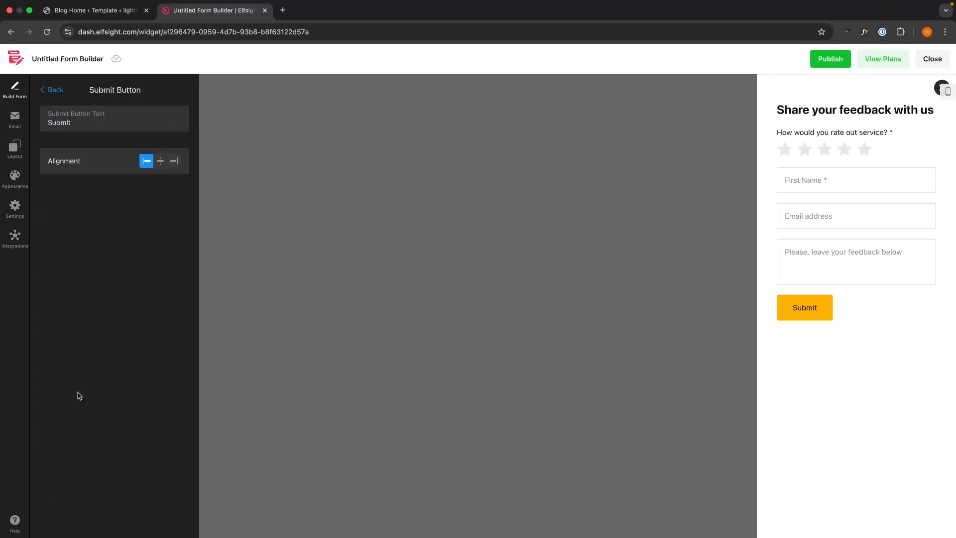
left_click(160, 162)
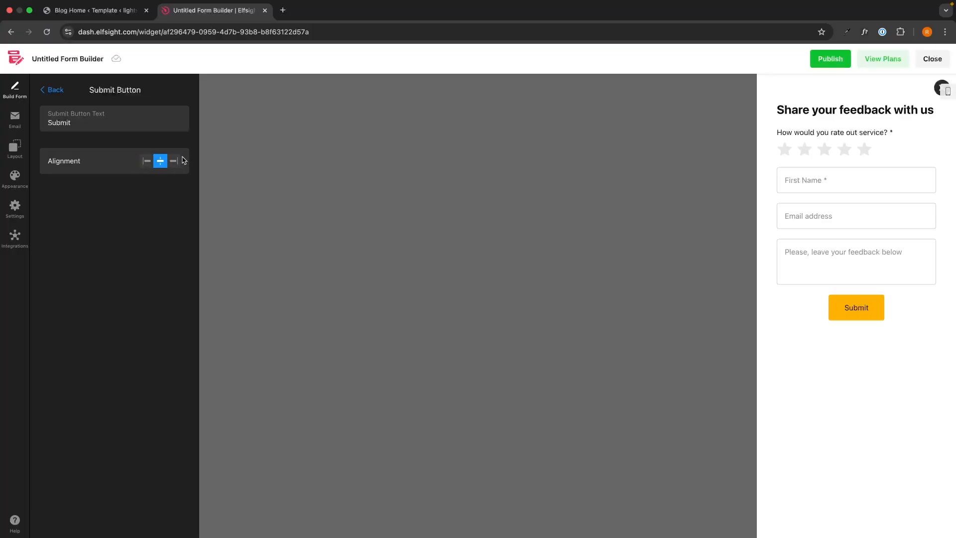
left_click(173, 161)
left_click(146, 161)
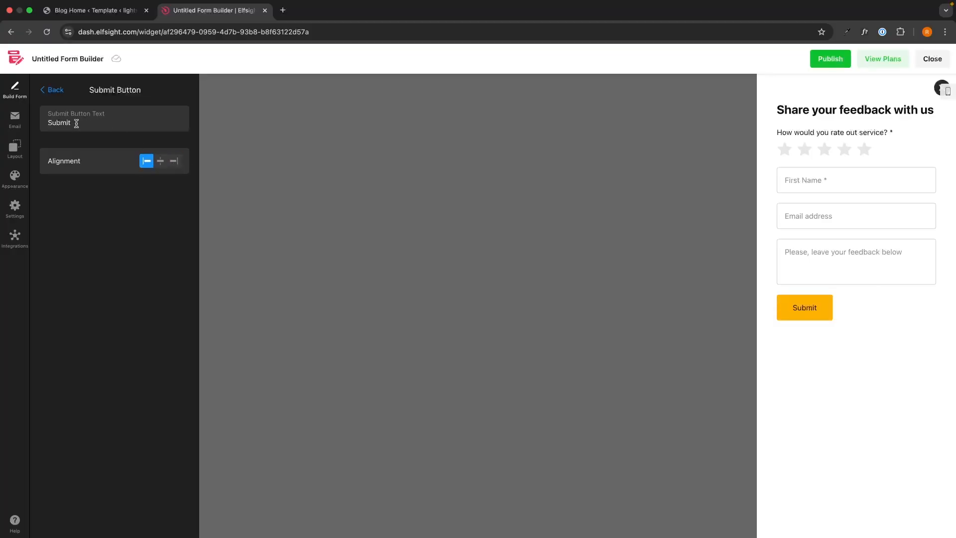
left_click(53, 90)
left_click(69, 427)
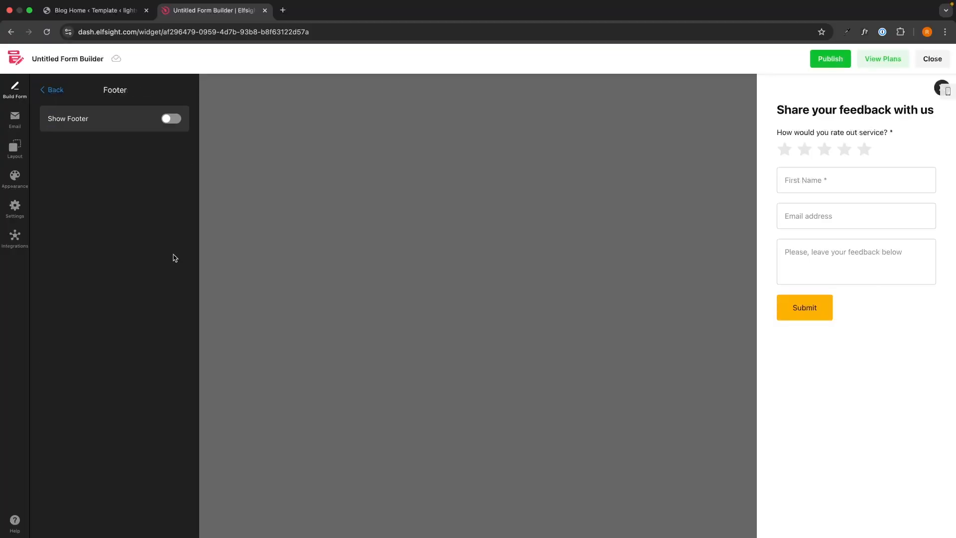
Step: Keep the form footer hidden after toggling it on and off
left_click(166, 118)
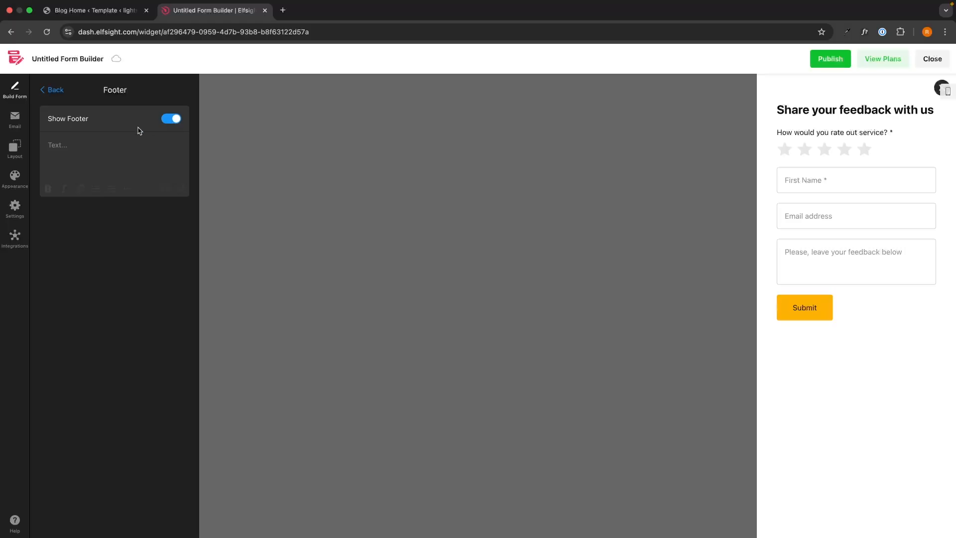
left_click(168, 119)
left_click(58, 92)
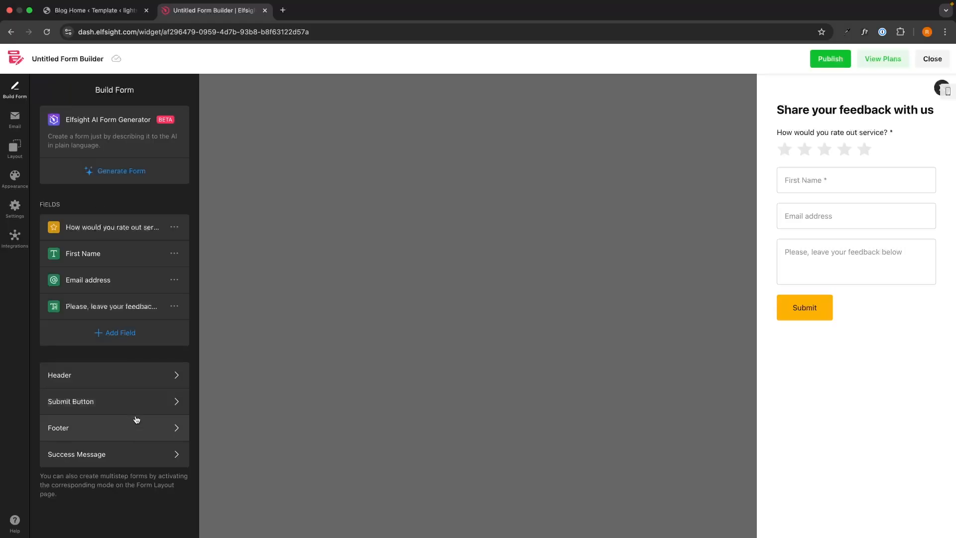
Step: Set the success message title to 'Your feedback was submitted'
left_click(75, 459)
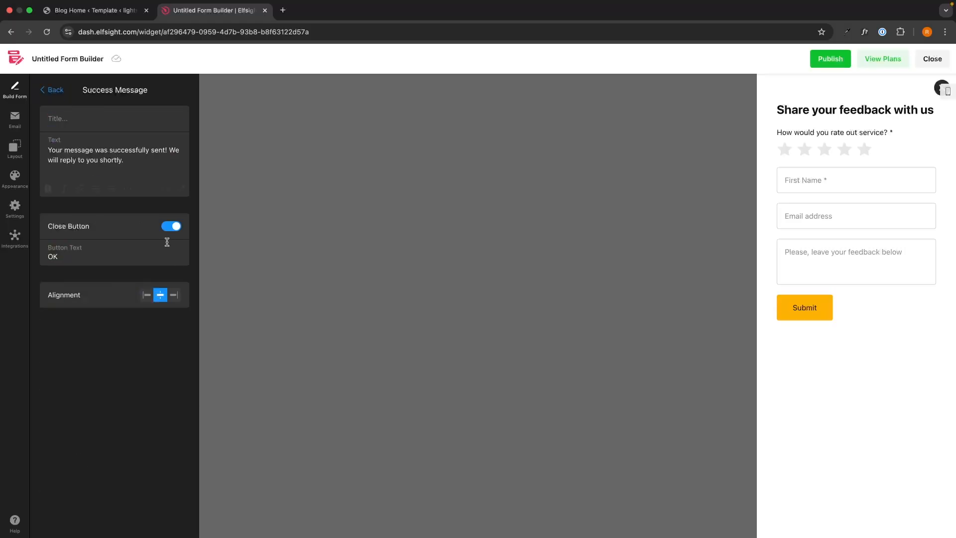
left_click(96, 119)
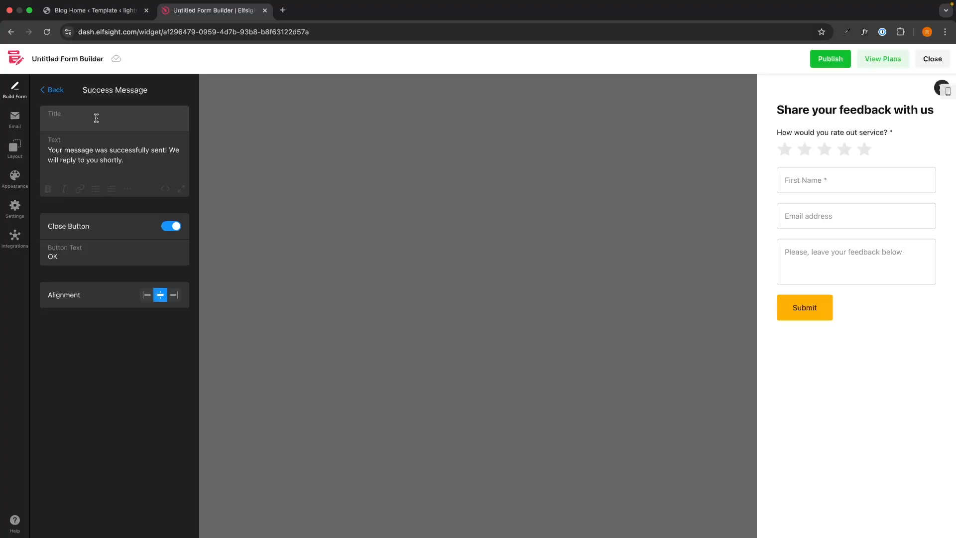
type("Your feedback was submitted")
left_click(58, 91)
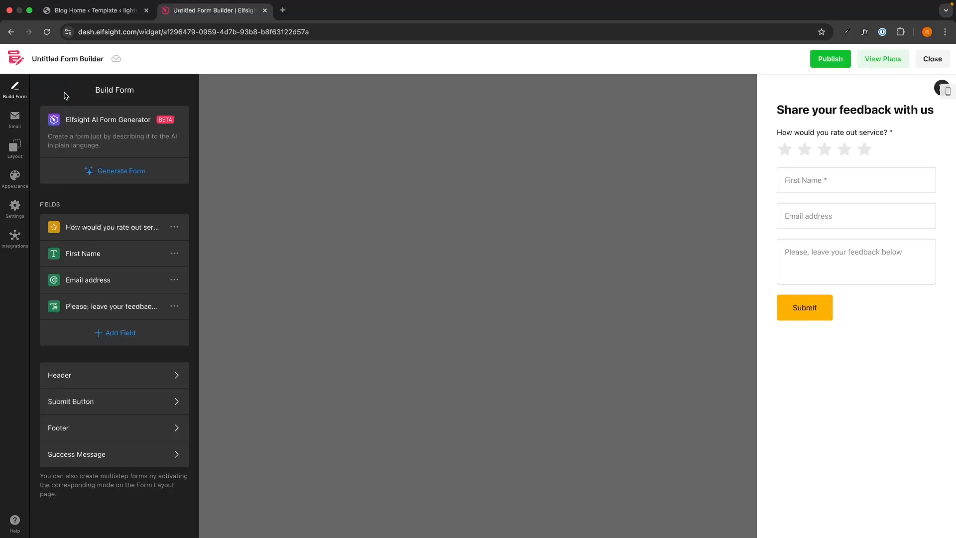
Step: Review the Notify Me email notification that sends submission alerts to the account's e-mail
left_click(19, 121)
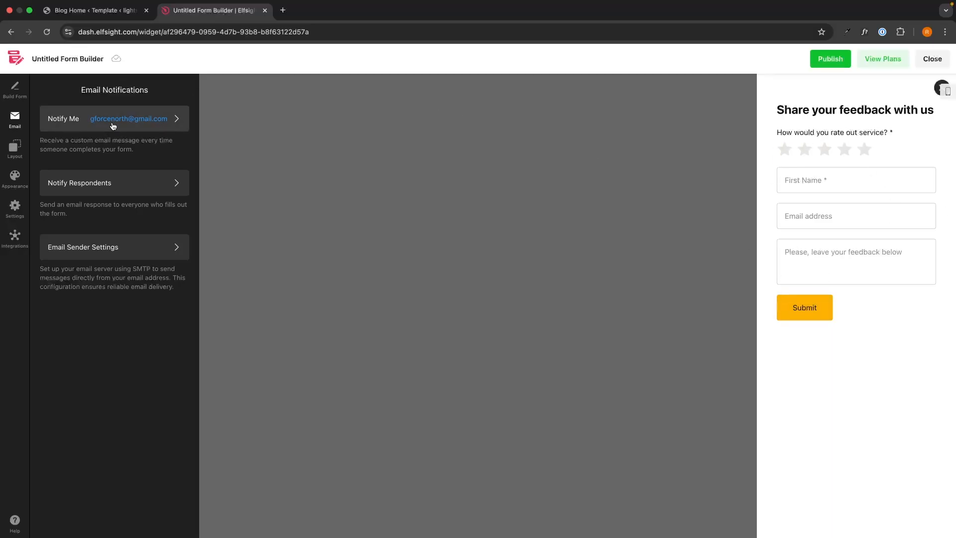
left_click(166, 131)
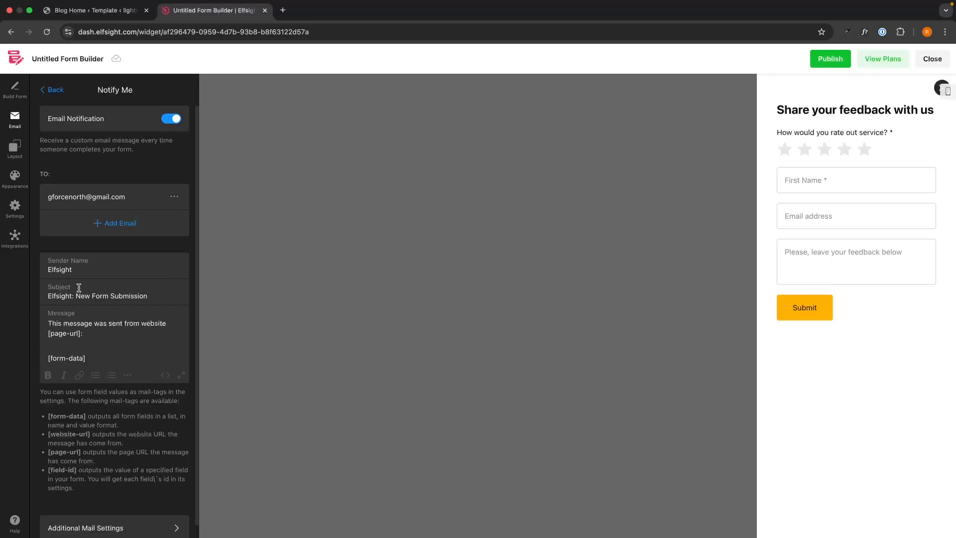
left_click(58, 96)
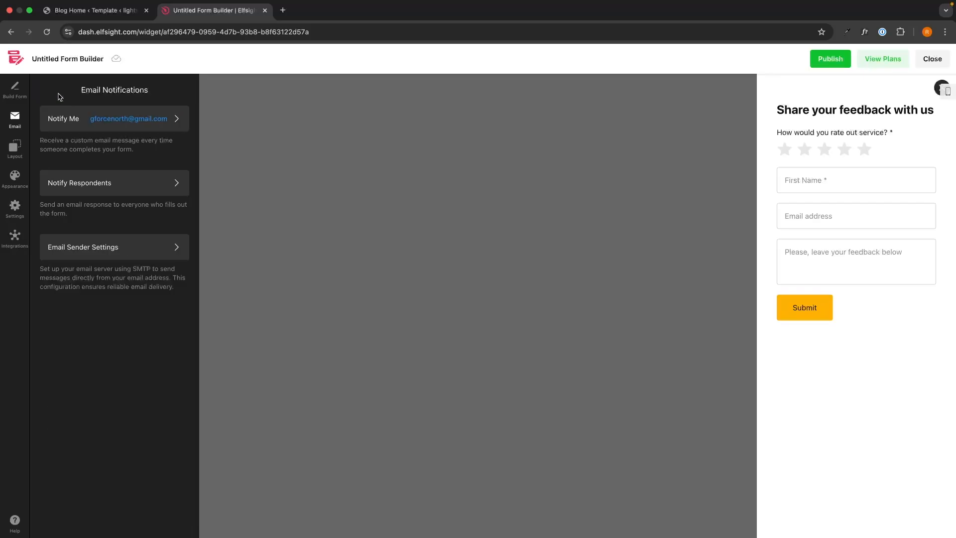
Step: Keep the form as a right-side Floating Pane with Vertical layout, not Inline or Multistep
left_click(21, 144)
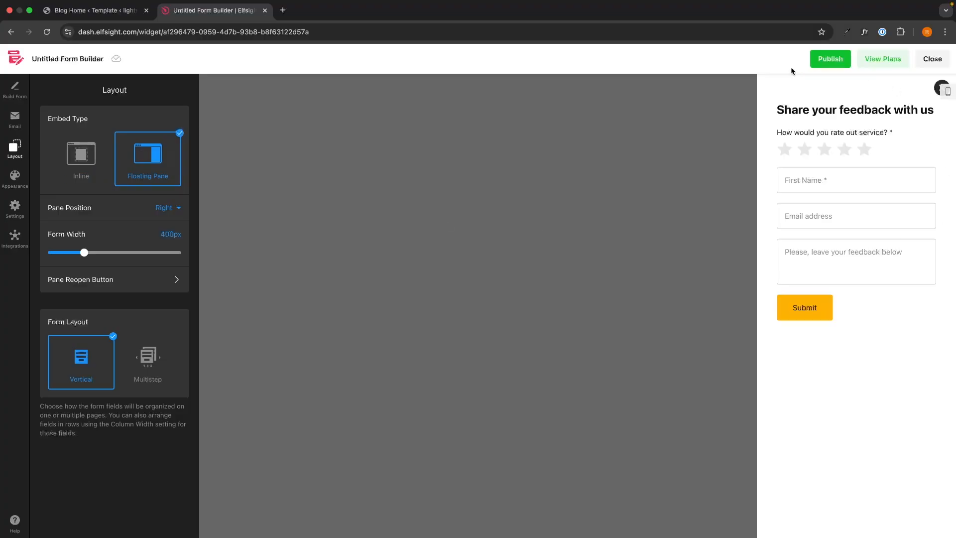
left_click(72, 144)
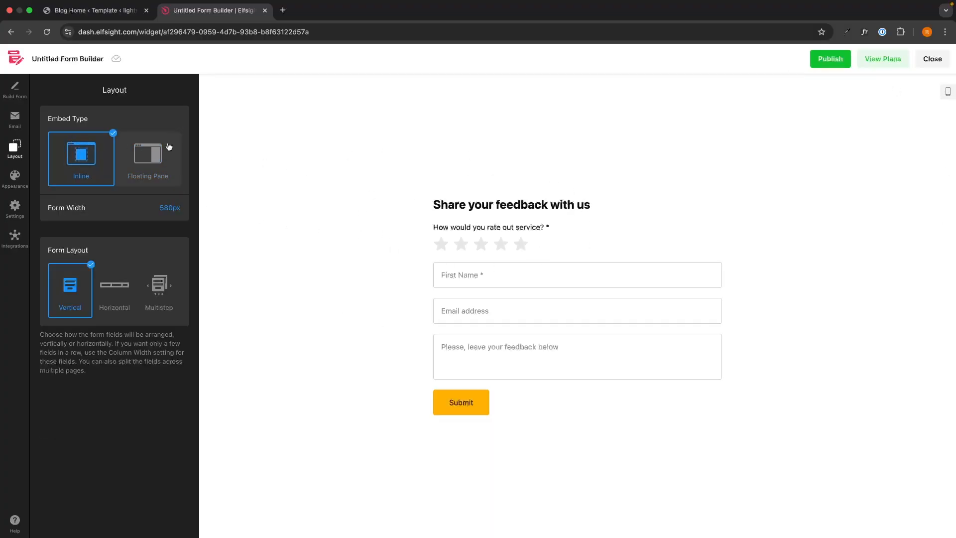
left_click(147, 156)
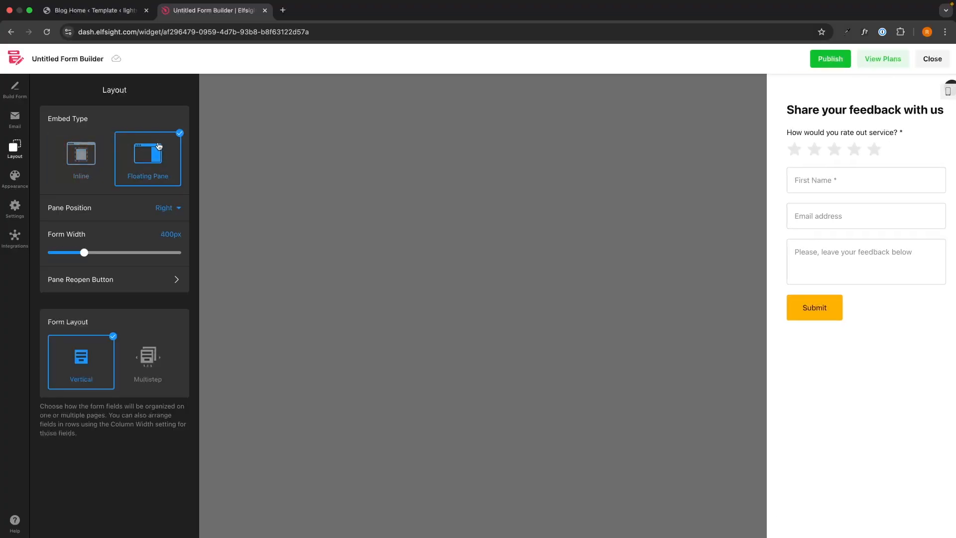
left_click(149, 366)
left_click(100, 363)
left_click(147, 366)
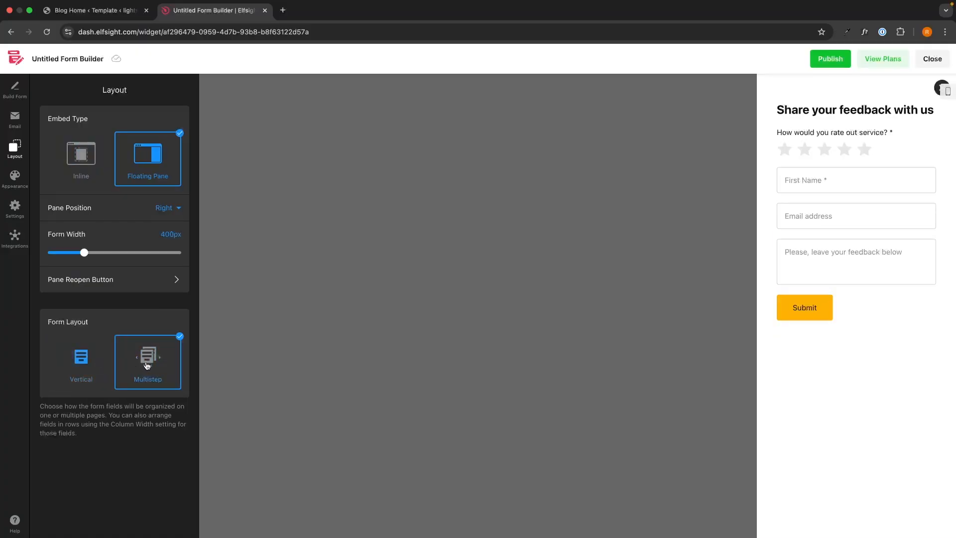
left_click(96, 363)
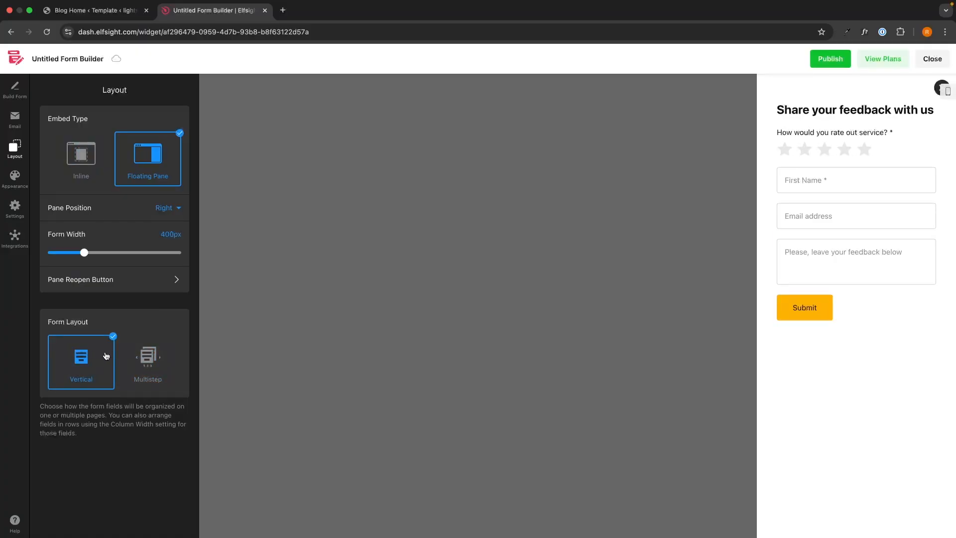
left_click(15, 178)
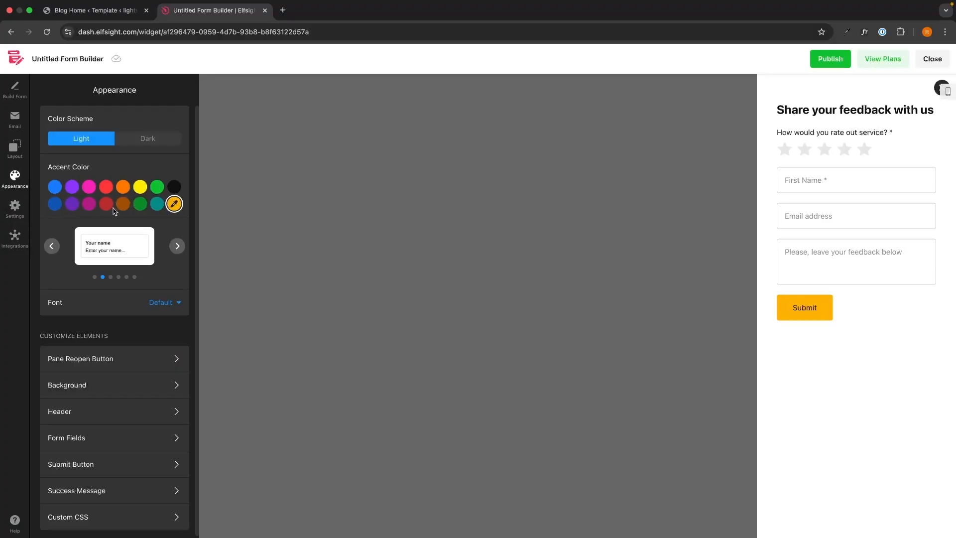
Step: Keep the light colour scheme and make the form's accent colour blue
left_click(135, 141)
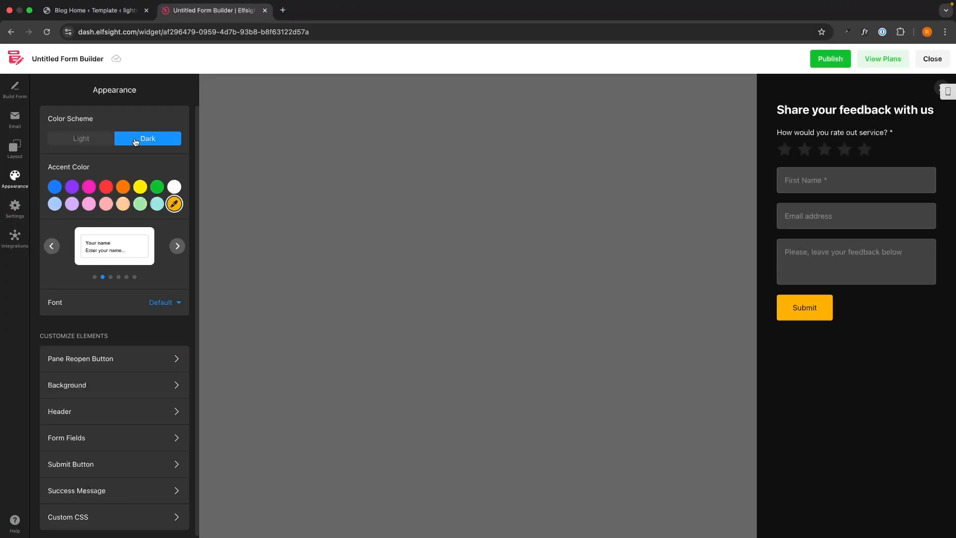
left_click(105, 138)
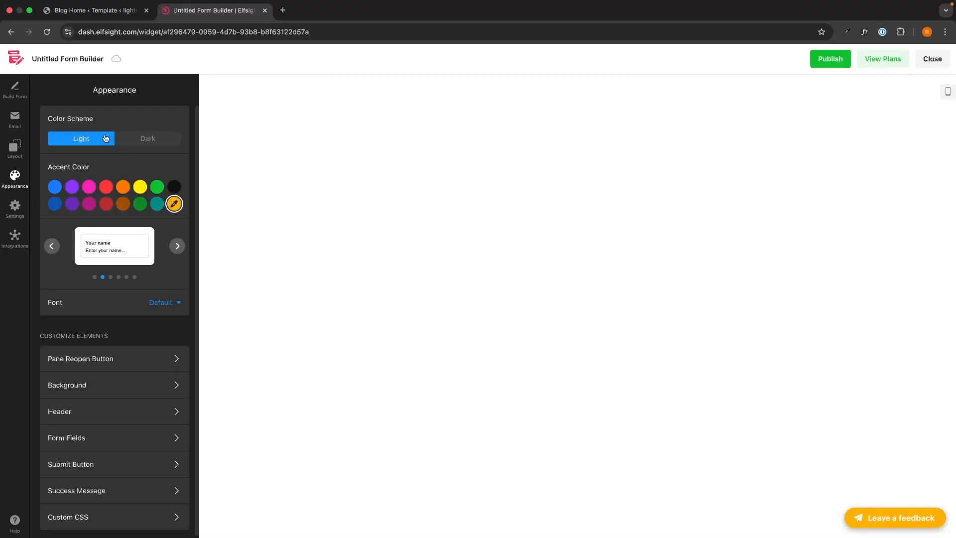
left_click(848, 523)
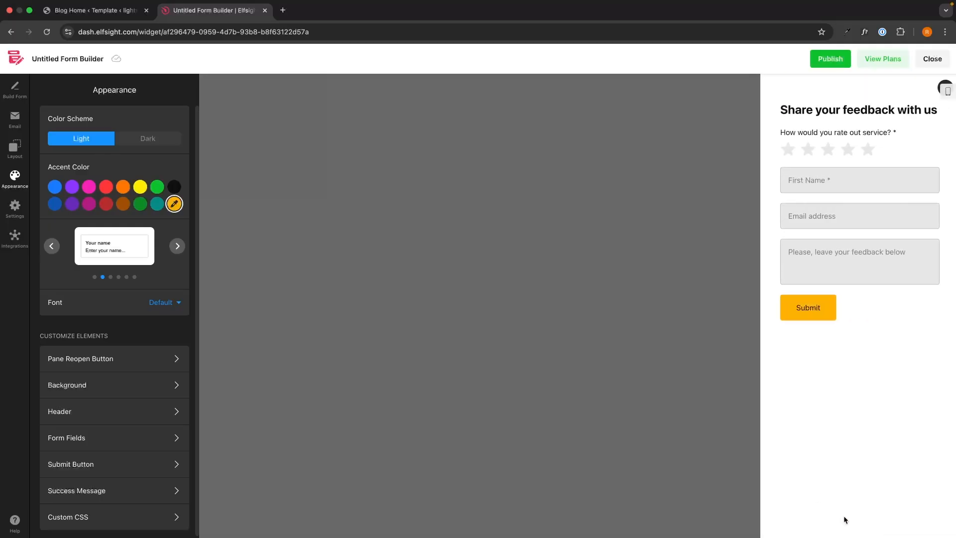
left_click(56, 187)
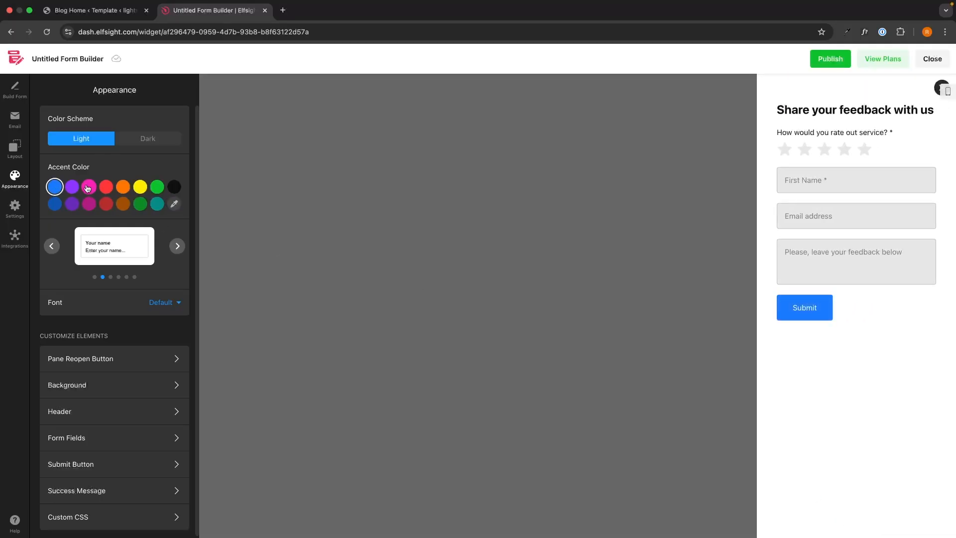
Step: Cycle the field style presets to the label-free placeholder style, then open Pane Reopen Button
left_click(177, 246)
left_click(179, 247)
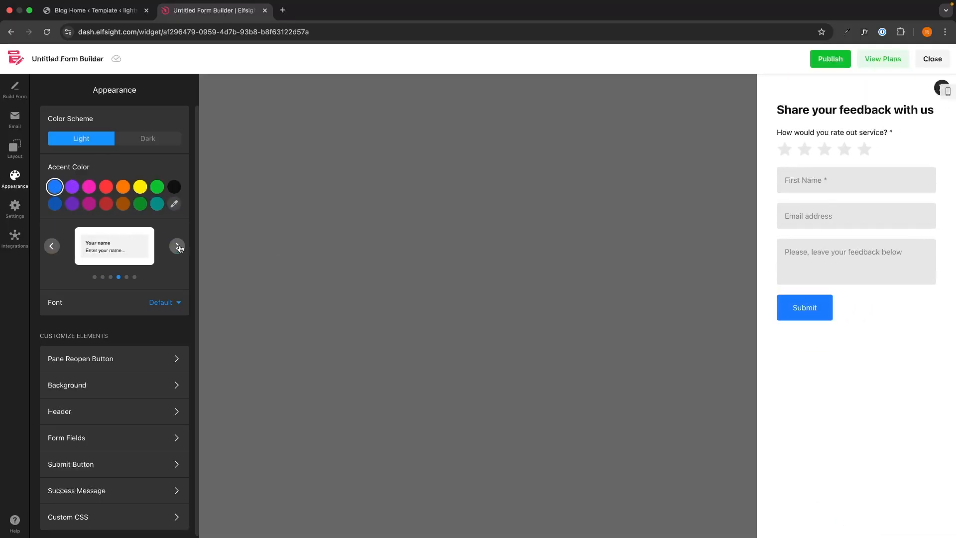
left_click(178, 247)
left_click(178, 247)
left_click(178, 247)
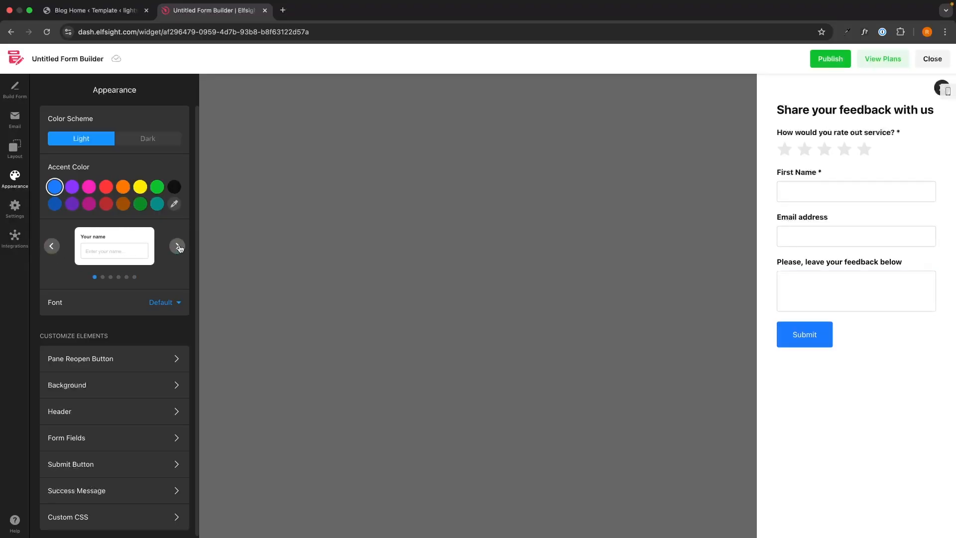
left_click(179, 247)
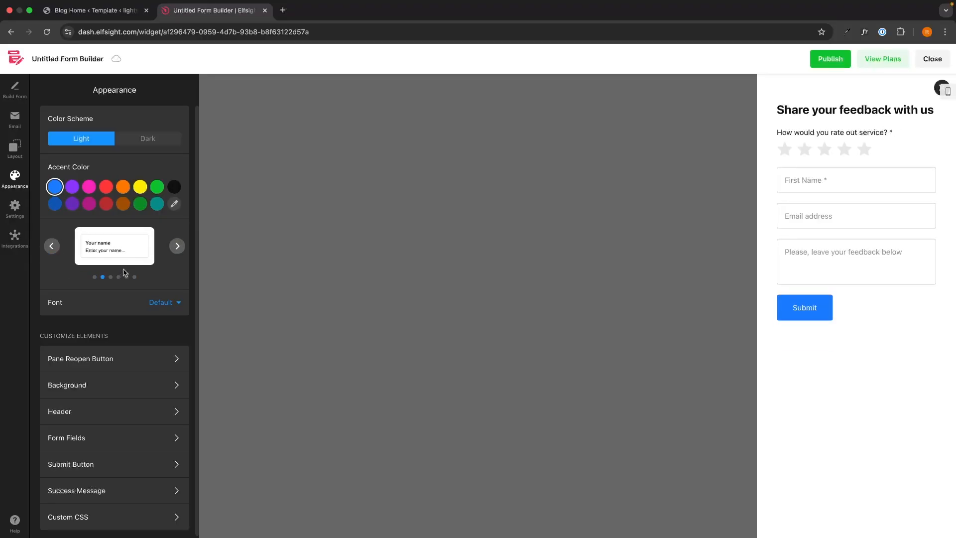
scroll(125, 273, "down", 1)
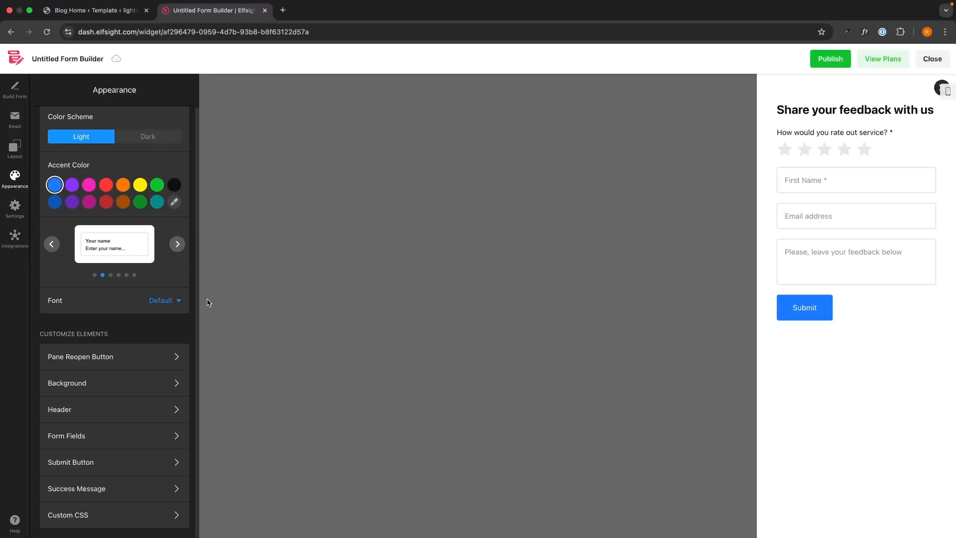
left_click(103, 368)
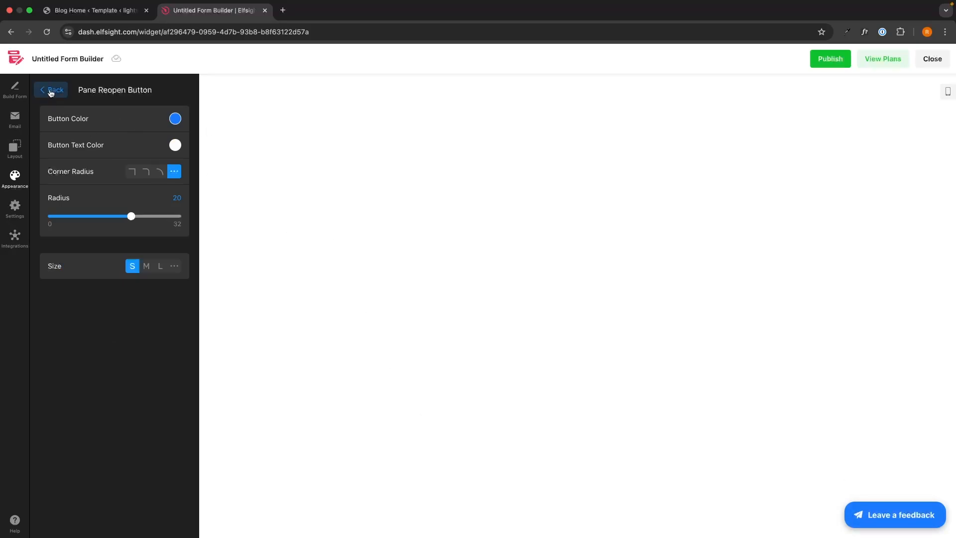
Step: Give the 'Leave a feedback' button the third corner radius option and publish the widget
left_click(159, 172)
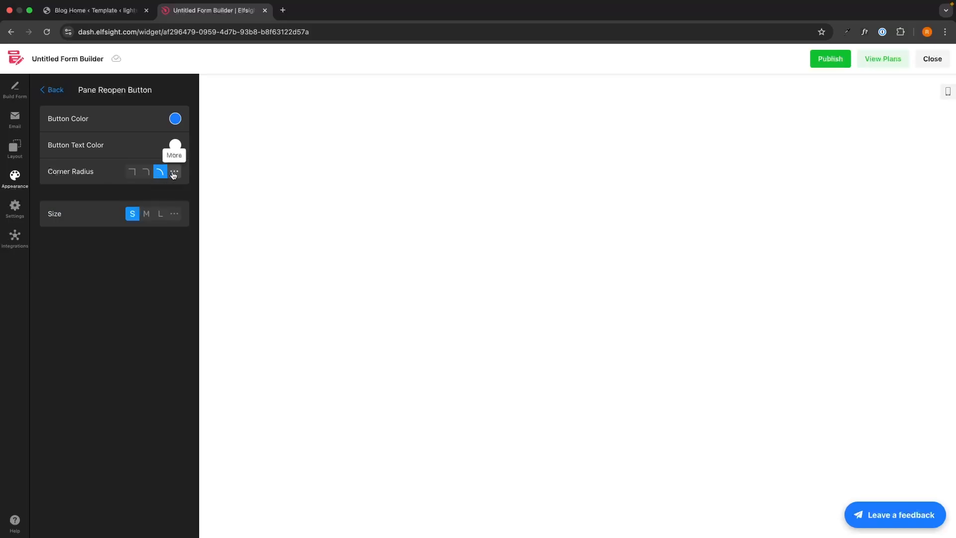
left_click(63, 92)
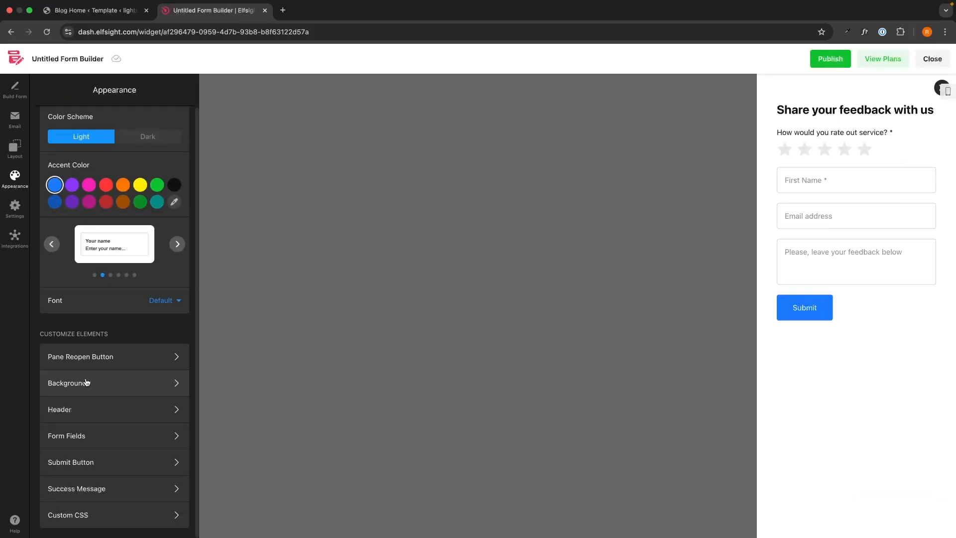
left_click(86, 382)
left_click(55, 91)
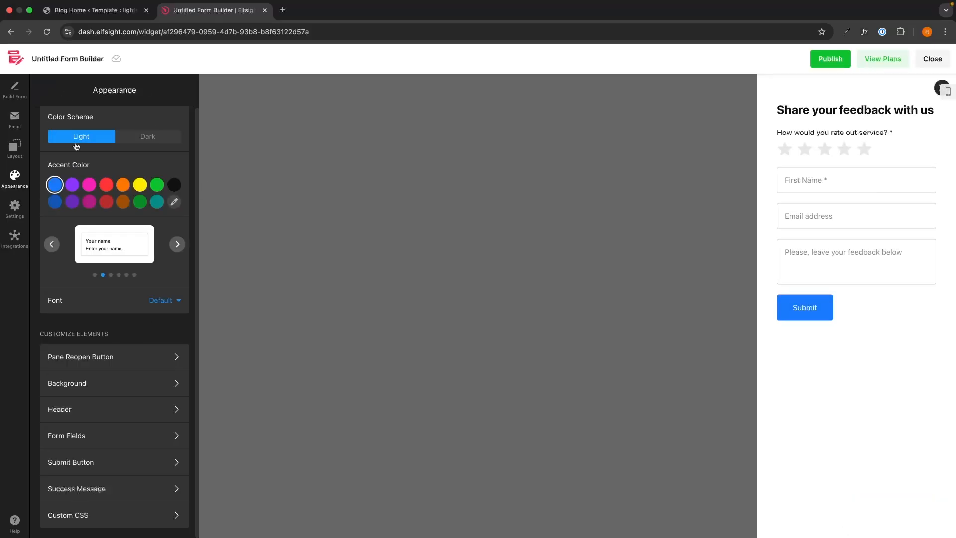
left_click(96, 419)
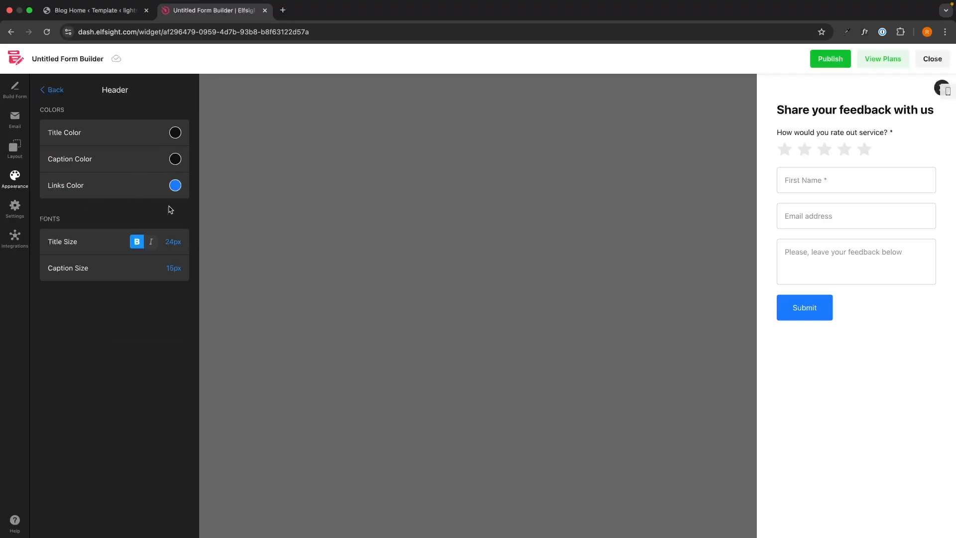
left_click(56, 91)
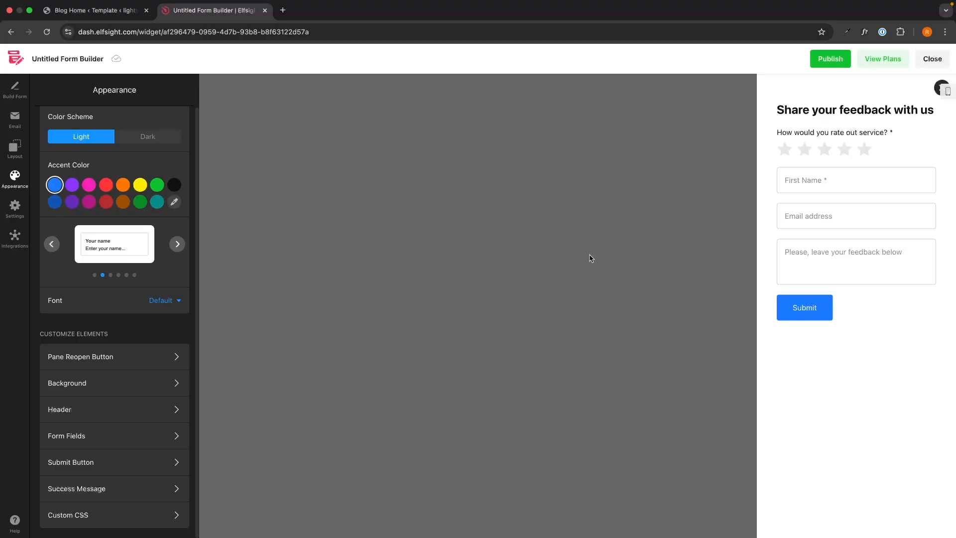
left_click(839, 65)
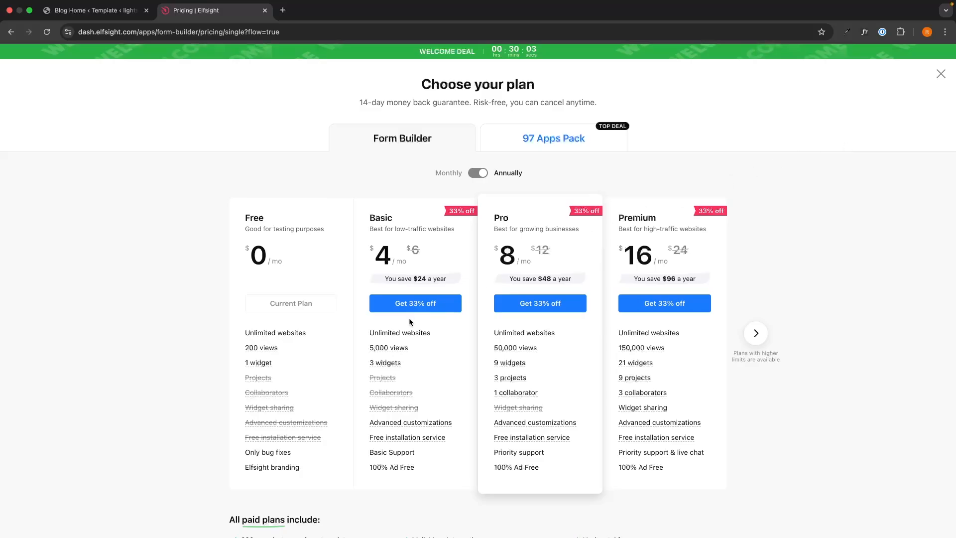
Step: Review the standard and enterprise pricing plans, then copy the form's embed code and return to WordPress
left_click(756, 343)
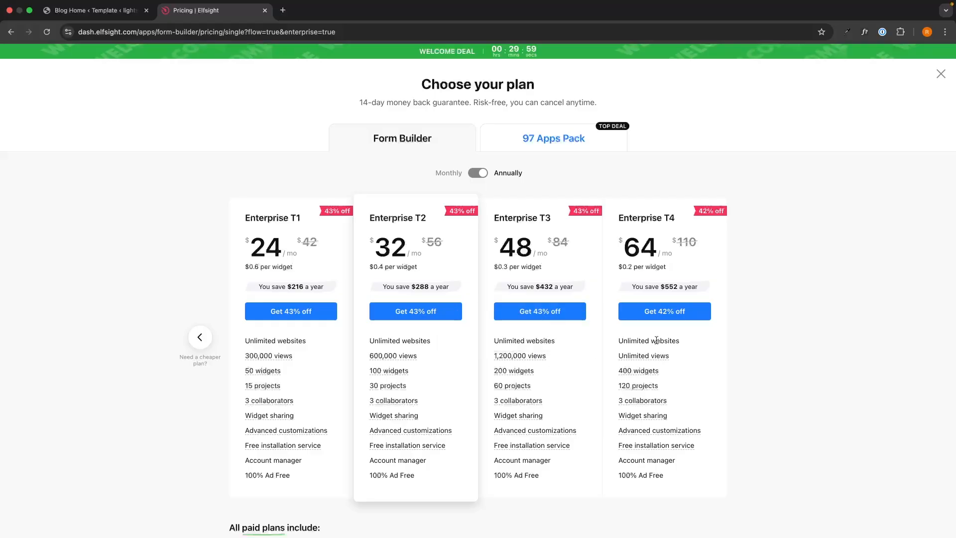
left_click(200, 337)
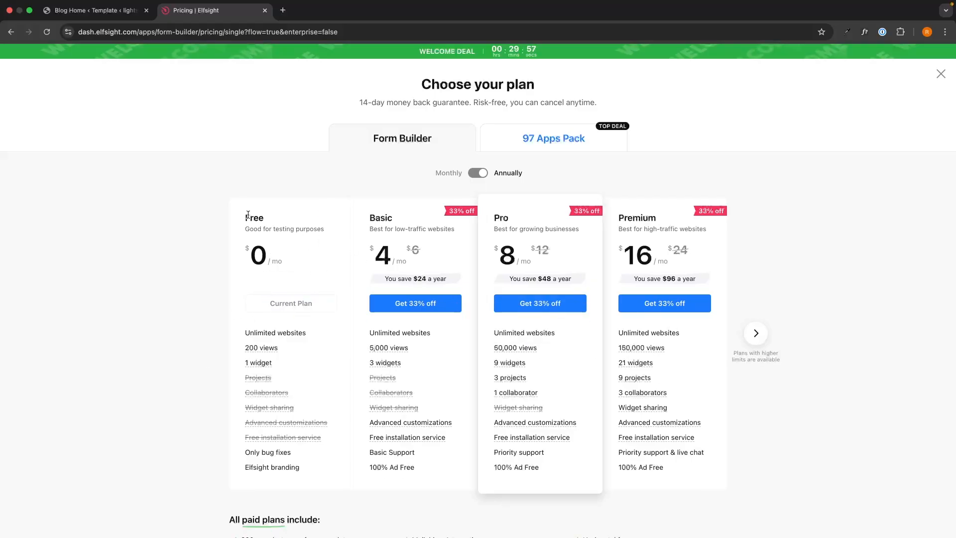
left_click_drag(244, 215, 331, 238)
left_click(330, 237)
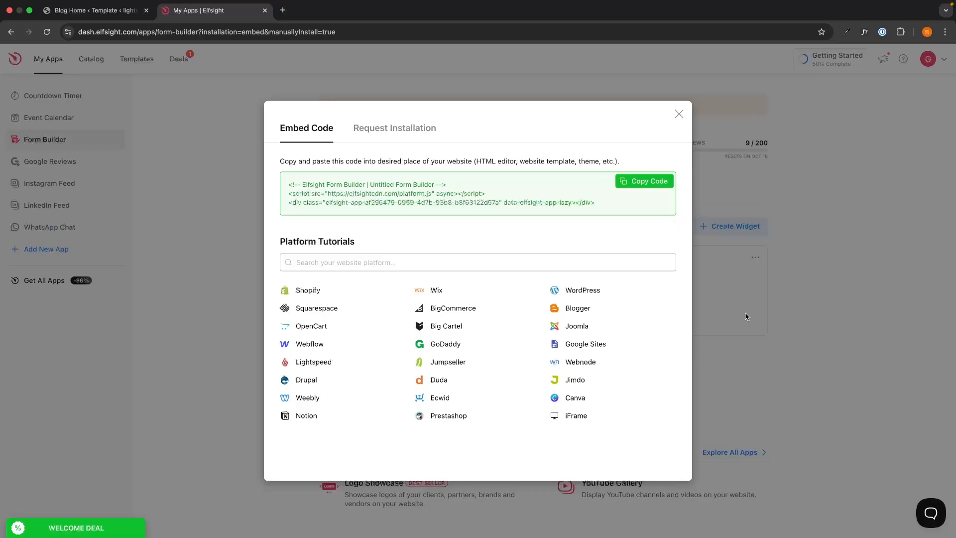
left_click(650, 182)
key("ctrl+shift+Tab")
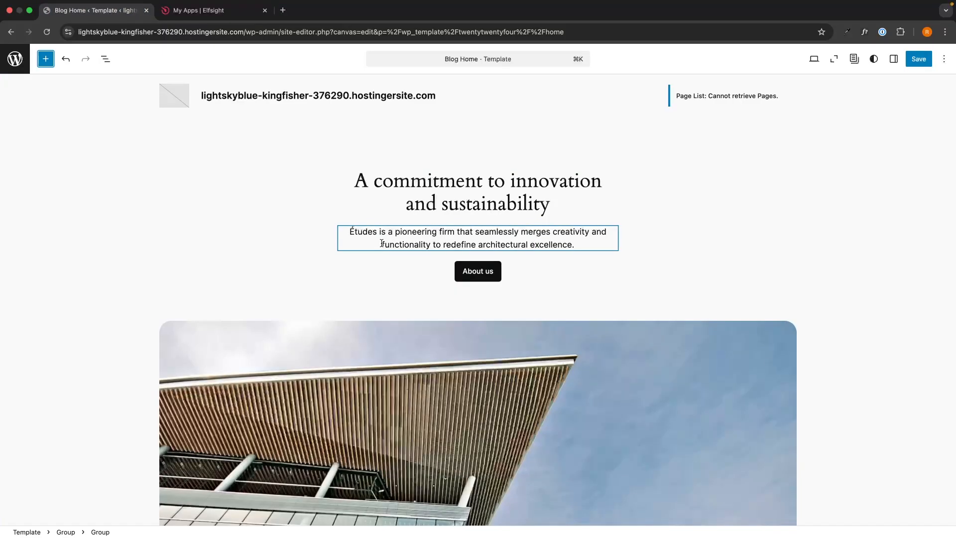
Step: Open the block inserter and scroll the Blog Home template to the 'An array of resources' section
scroll(668, 198, "down", 5)
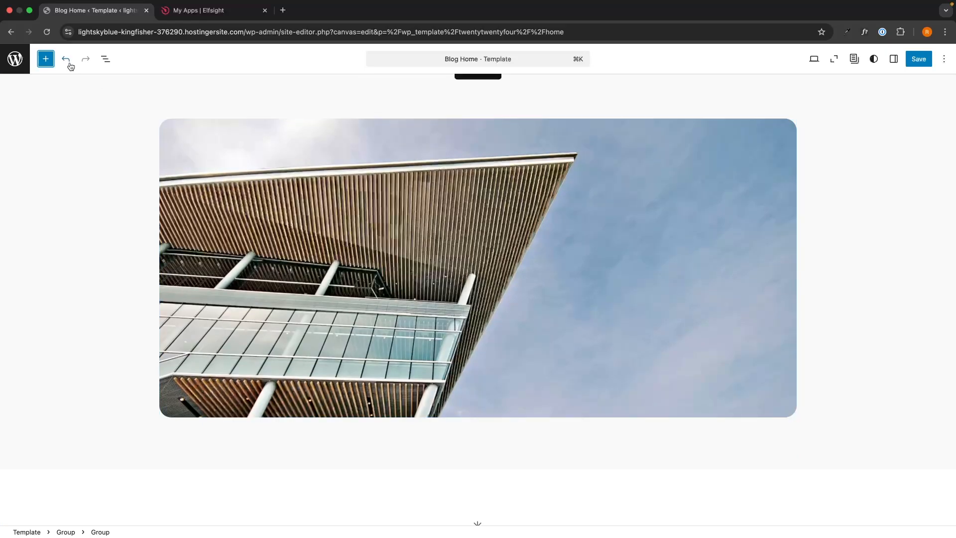
left_click(45, 59)
scroll(459, 222, "down", 6)
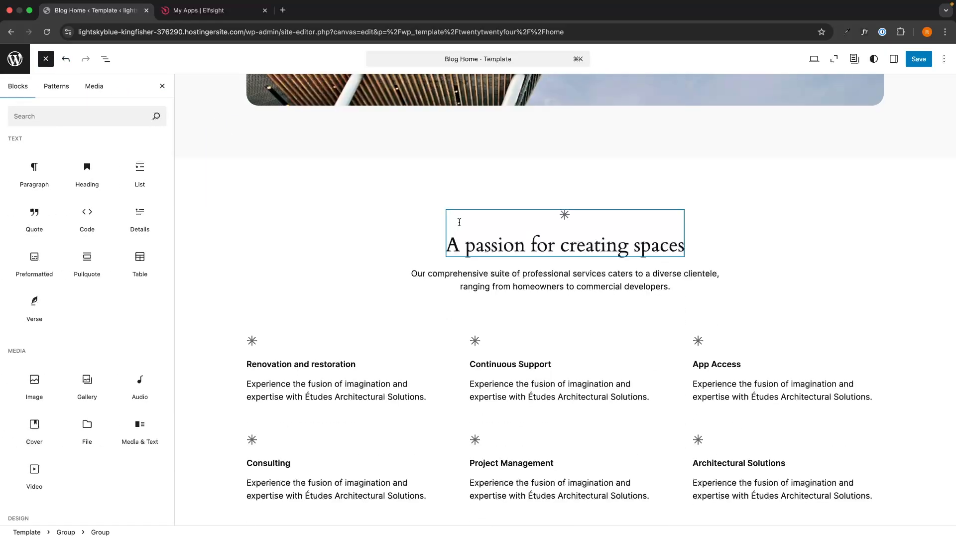
scroll(459, 222, "down", 12)
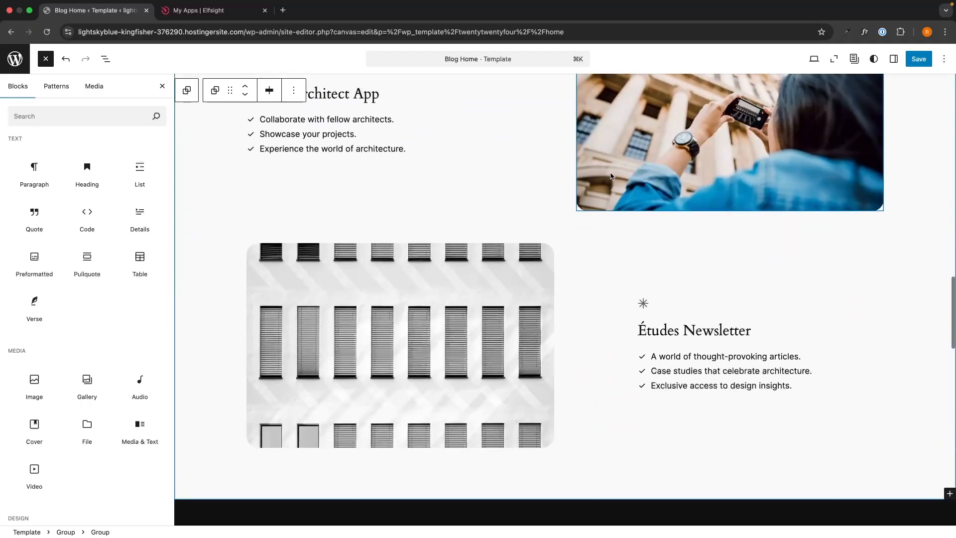
scroll(610, 173, "down", 3)
scroll(611, 173, "up", 11)
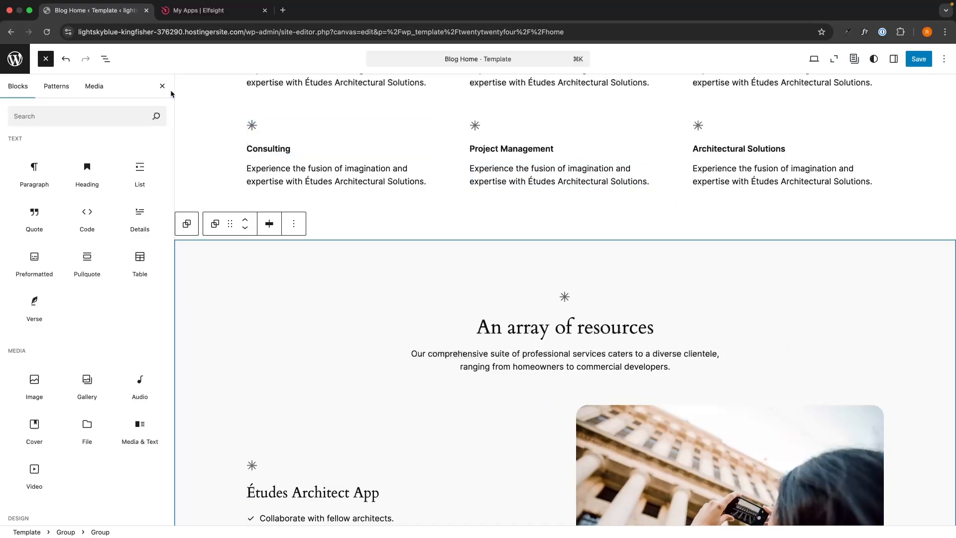
Step: Insert a Custom HTML block above 'An array of resources' with the pasted Elfsight embed code, then save
left_click(46, 63)
left_click(46, 65)
type("html")
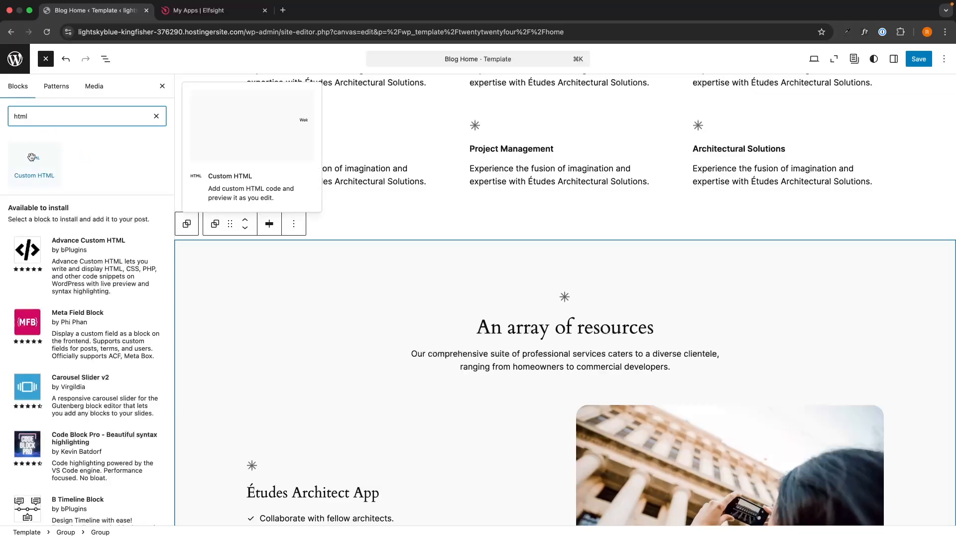
left_click_drag(30, 162, 531, 271)
left_click(454, 293)
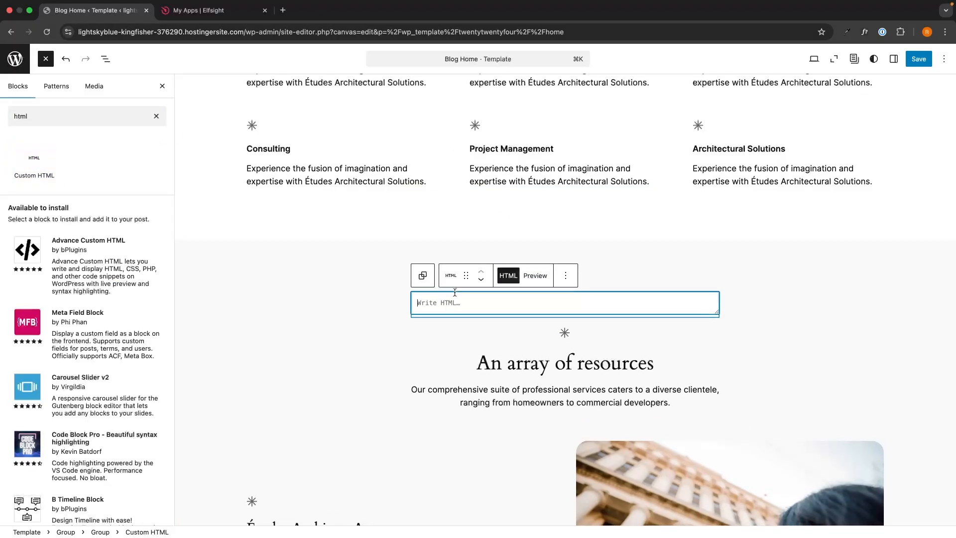
key("super+v")
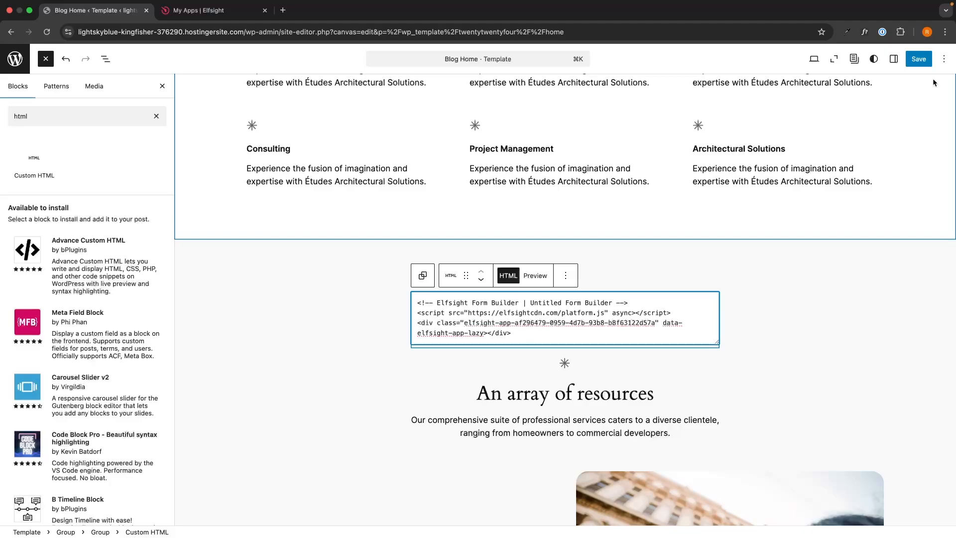
left_click(922, 63)
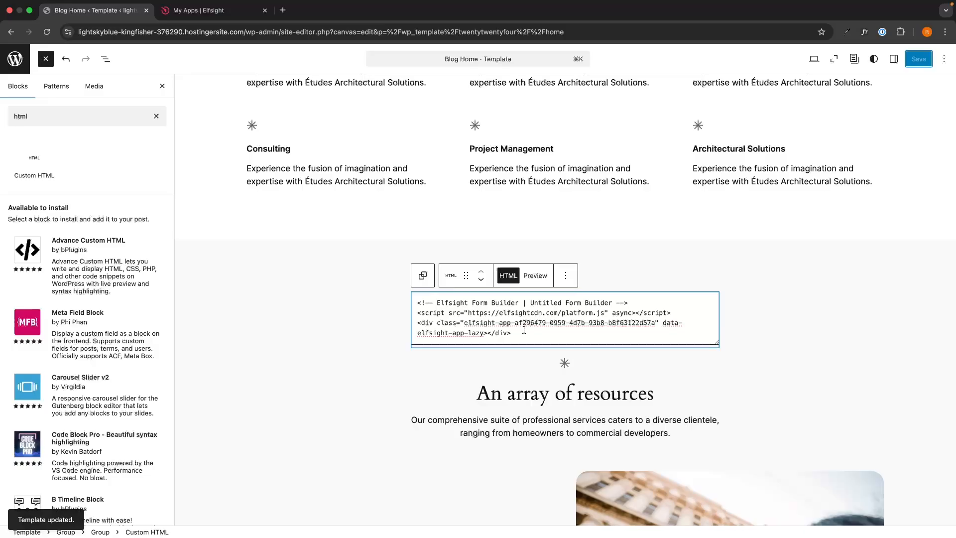
left_click(814, 58)
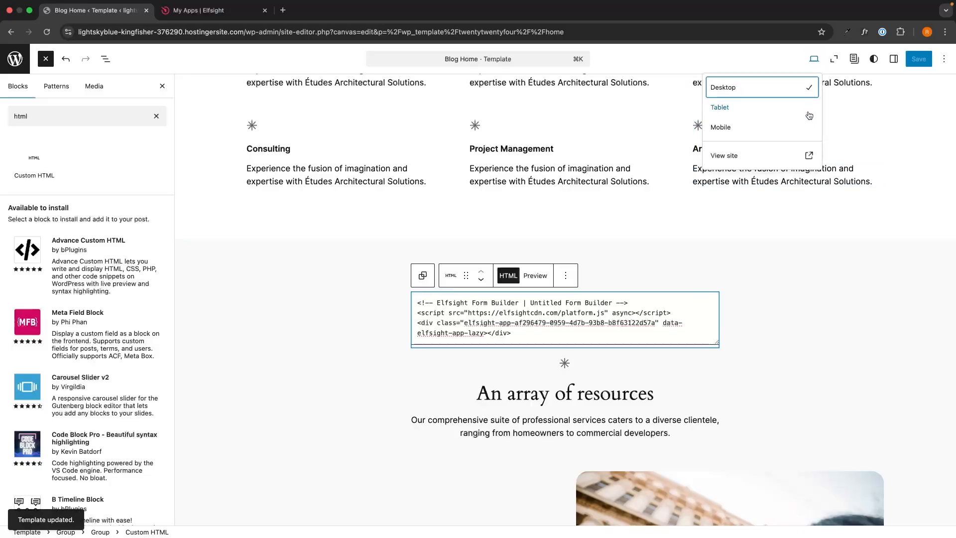
Step: View the live site and open the floating form from its 'Leave a feedback' button
left_click(771, 154)
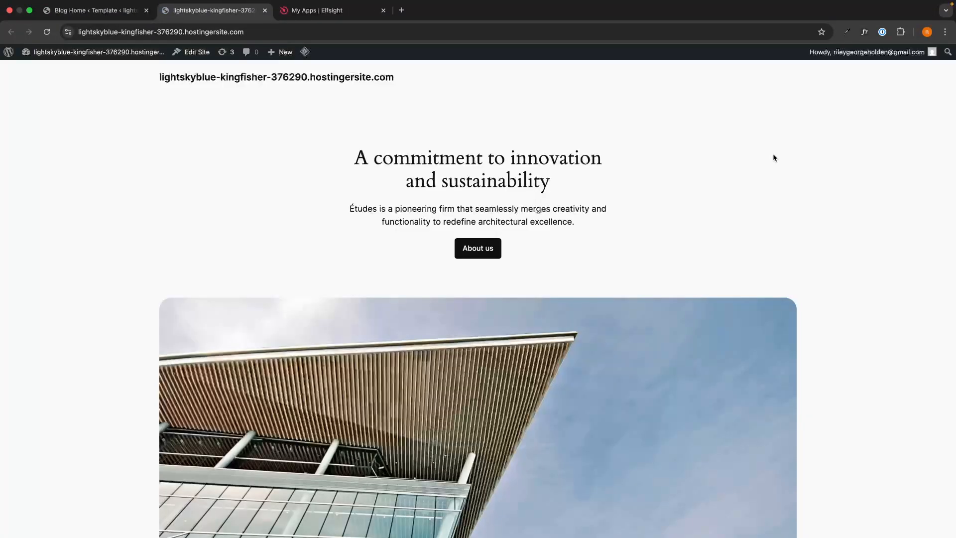
scroll(846, 172, "down", 15)
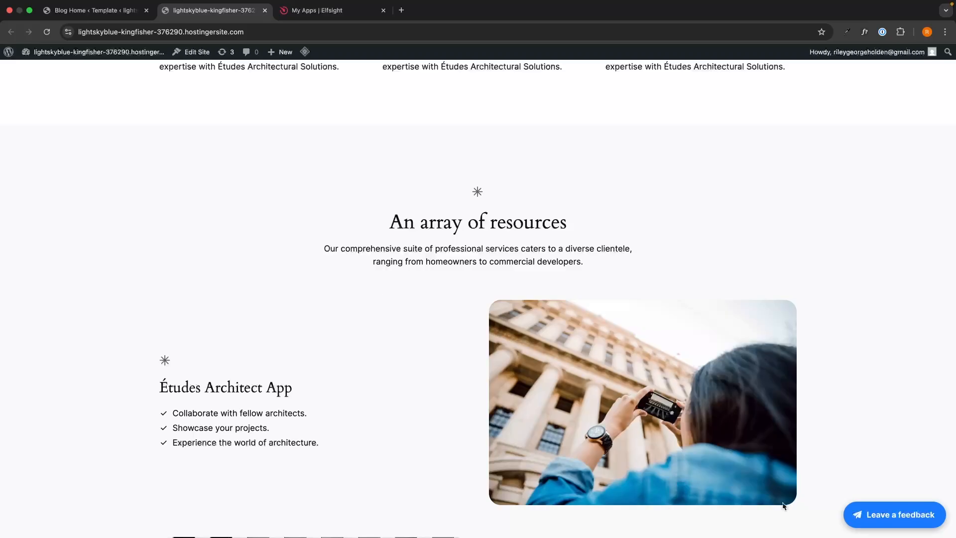
left_click(916, 522)
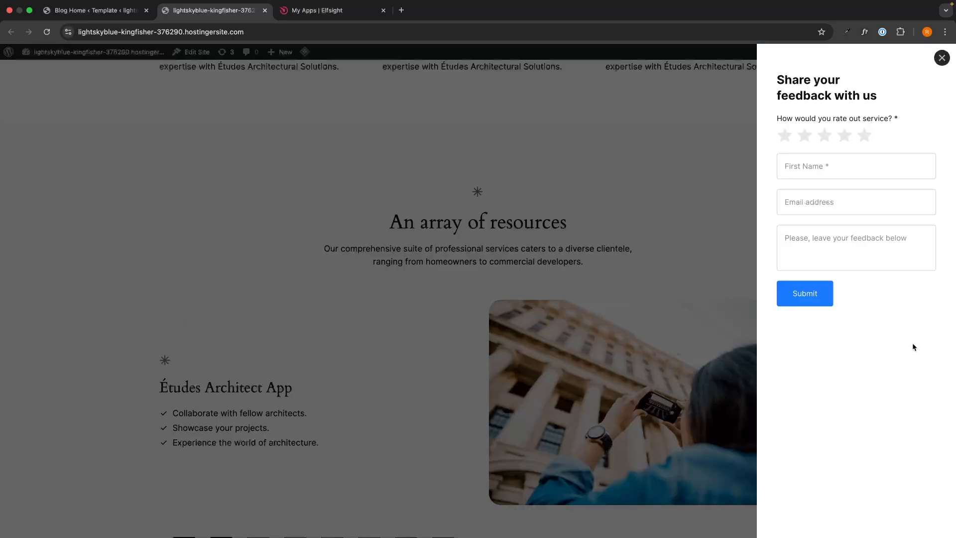